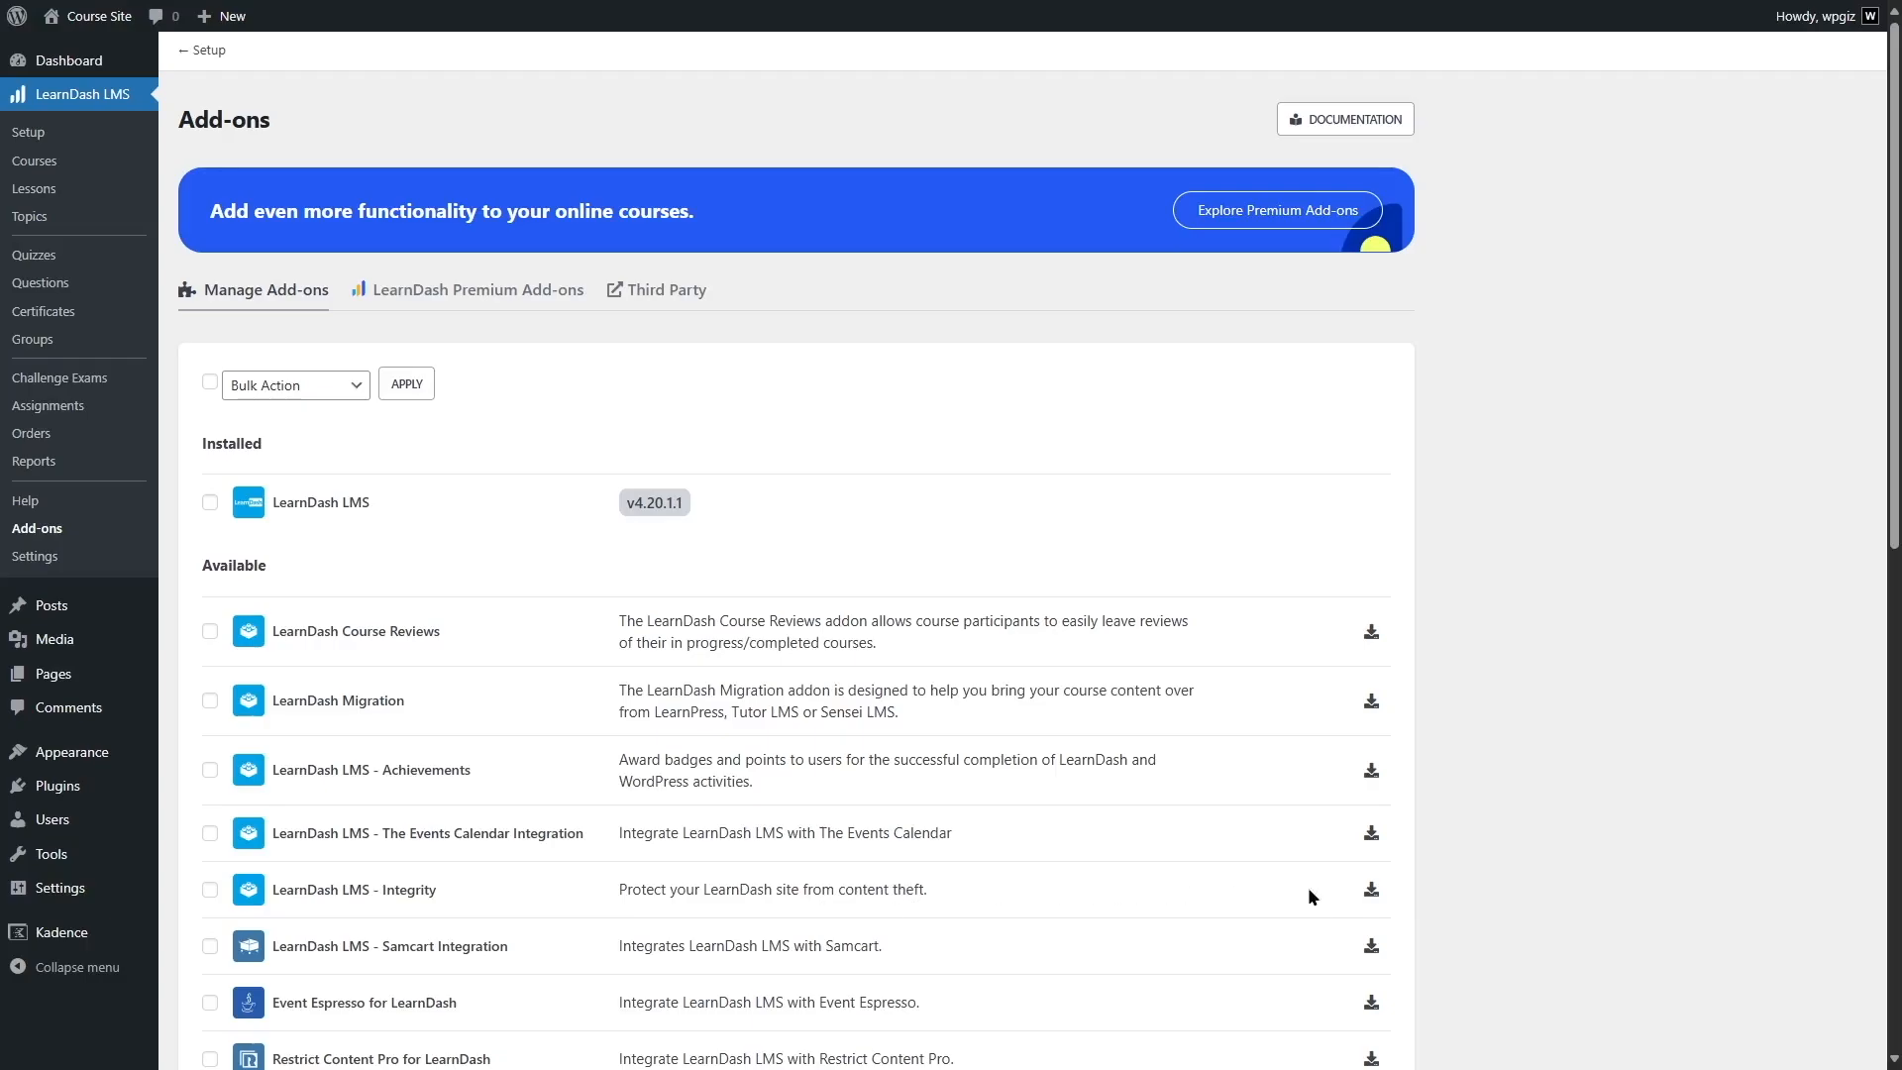
- Install and activate the LearnDash LMS - Integrity add-on
{"action": "left_click", "coordinate": [1371, 888]}
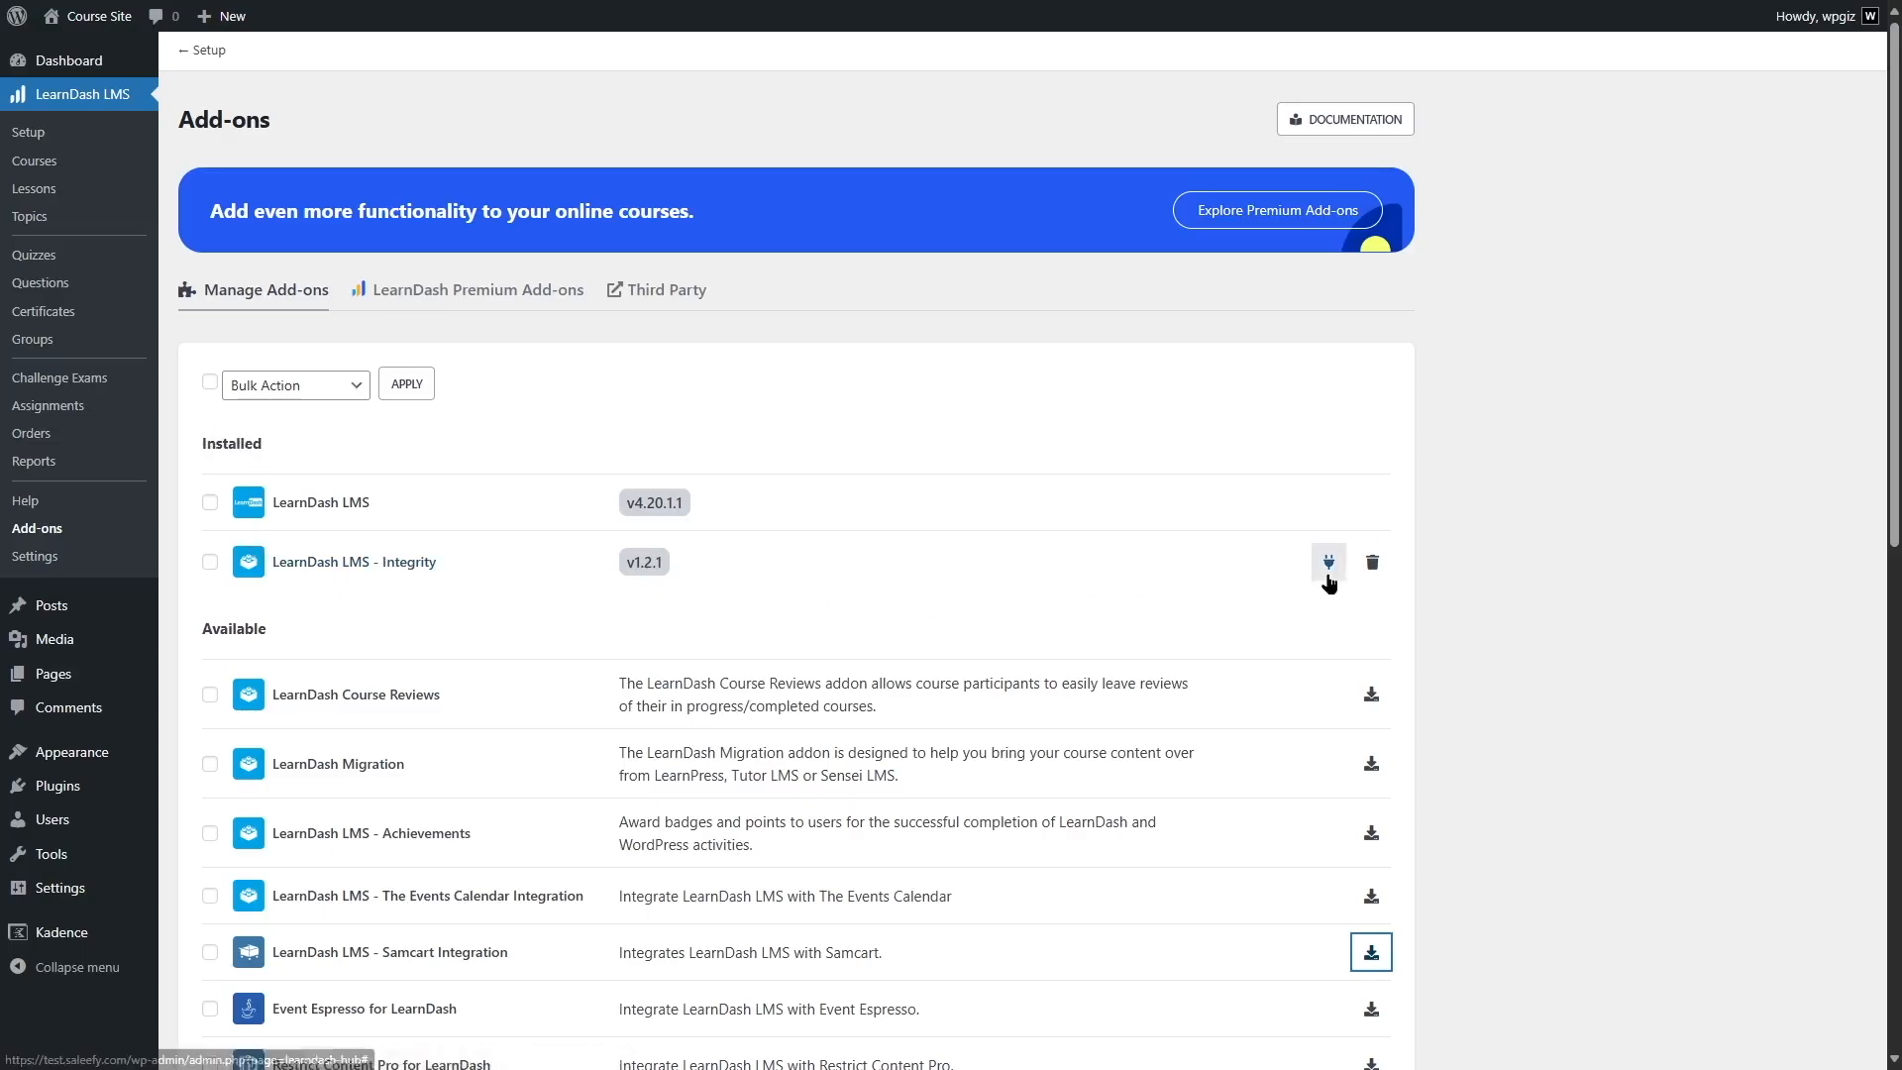
{"action": "left_click", "coordinate": [1332, 568]}
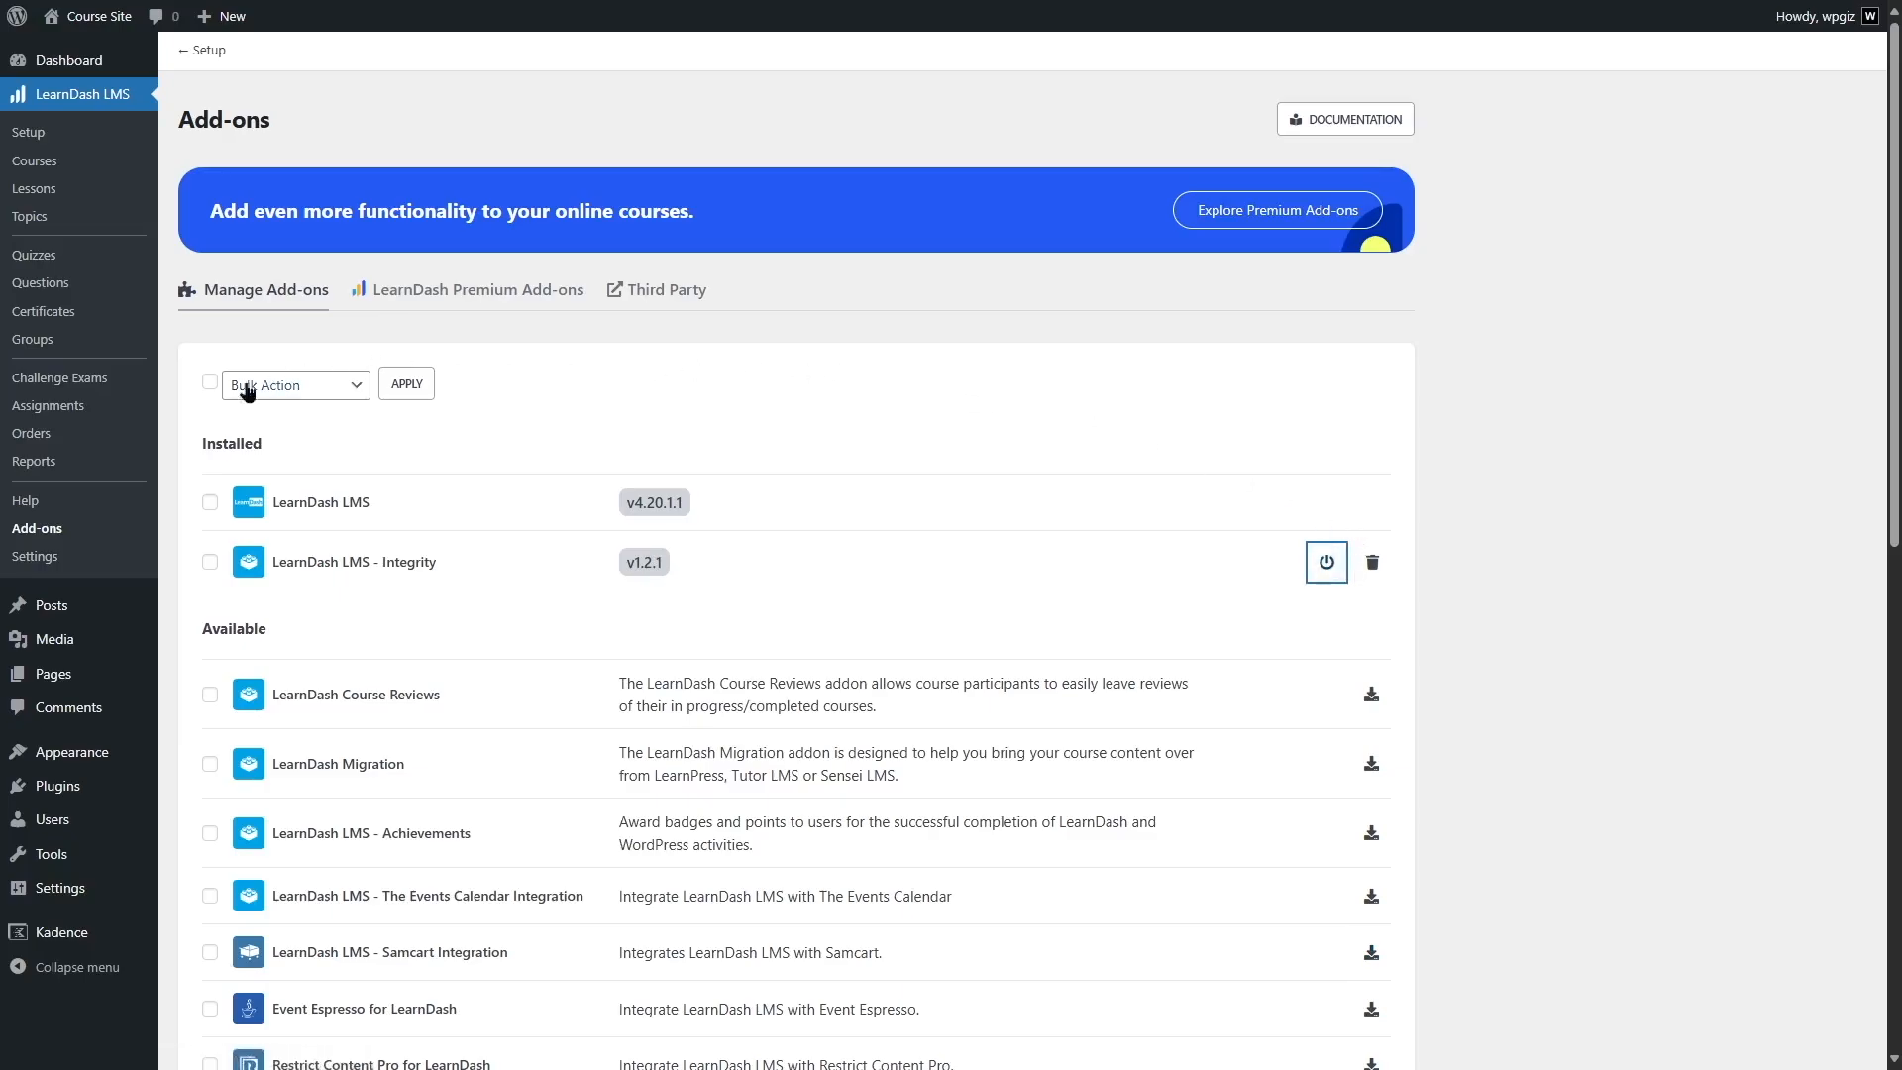
- Open LearnDash's Integrity settings, show the description of Prevent Hotlinking and enable that option
{"action": "left_click", "coordinate": [62, 559]}
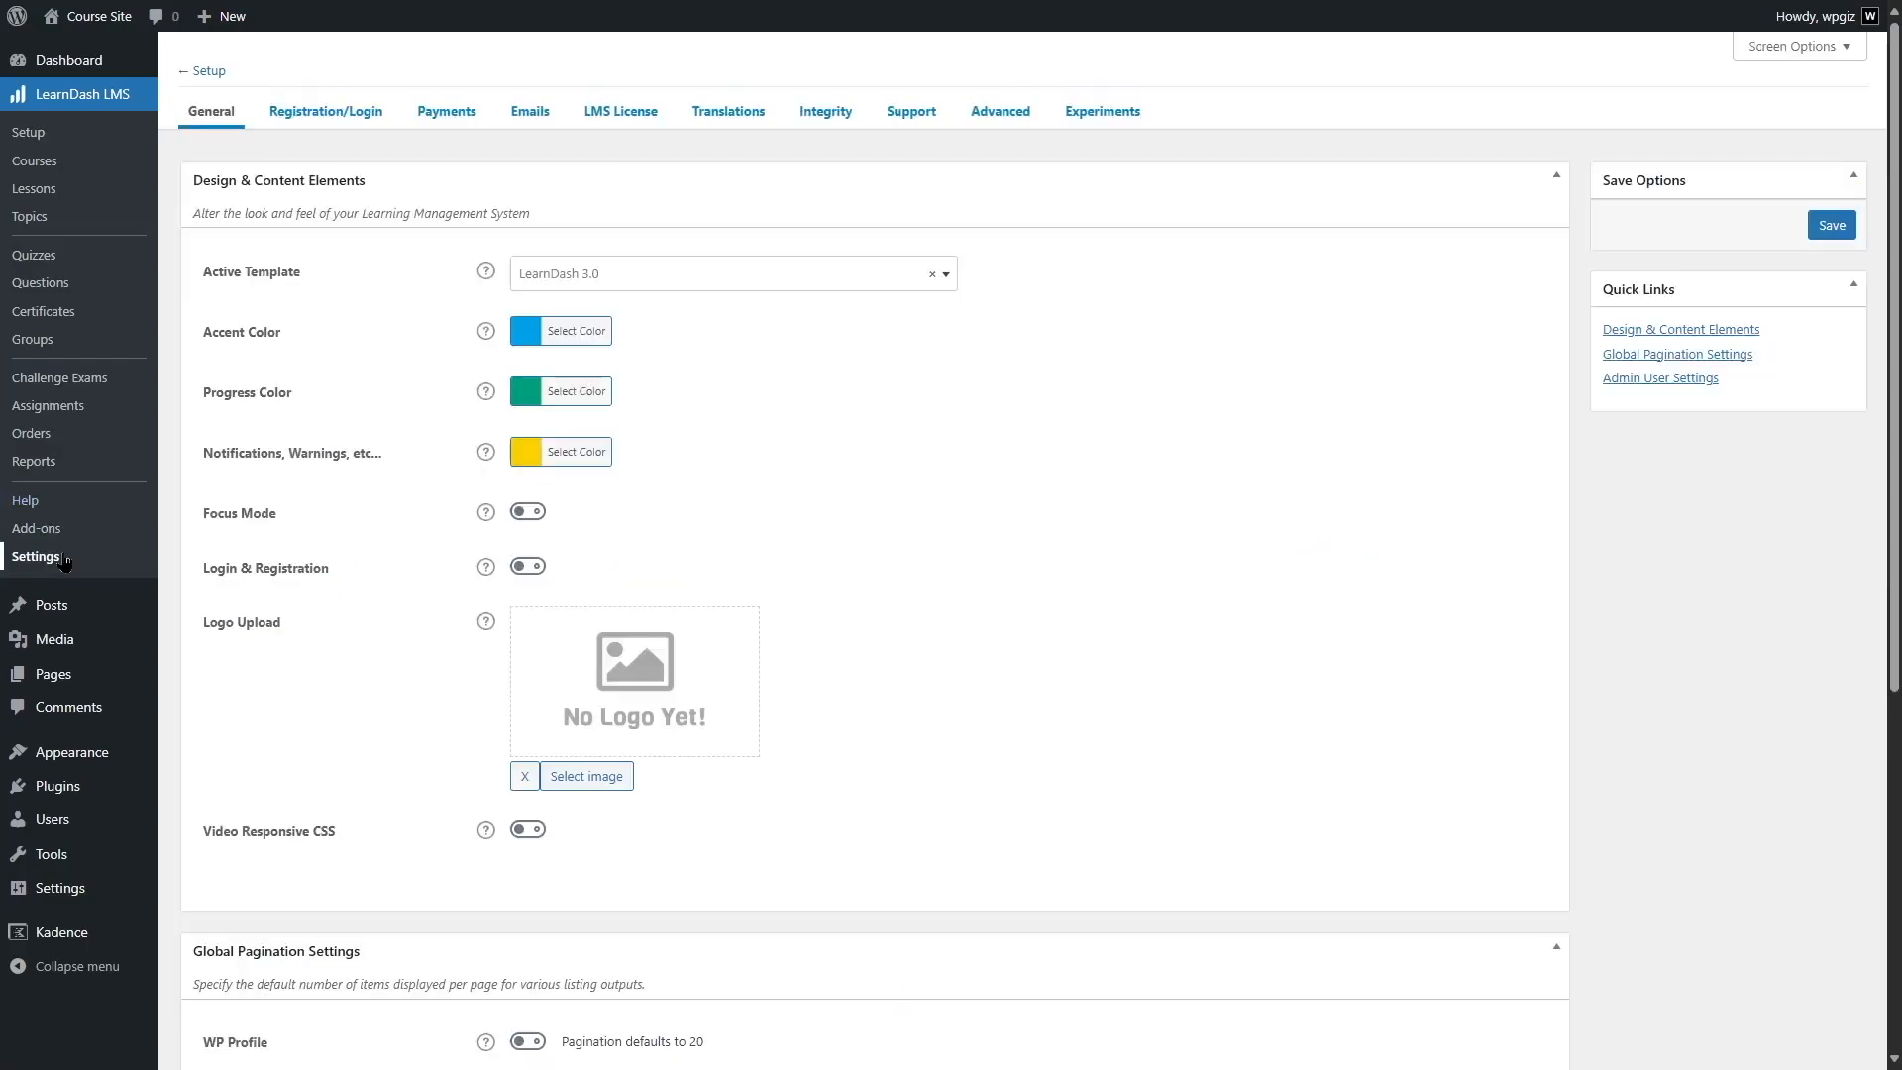
{"action": "left_click", "coordinate": [805, 117]}
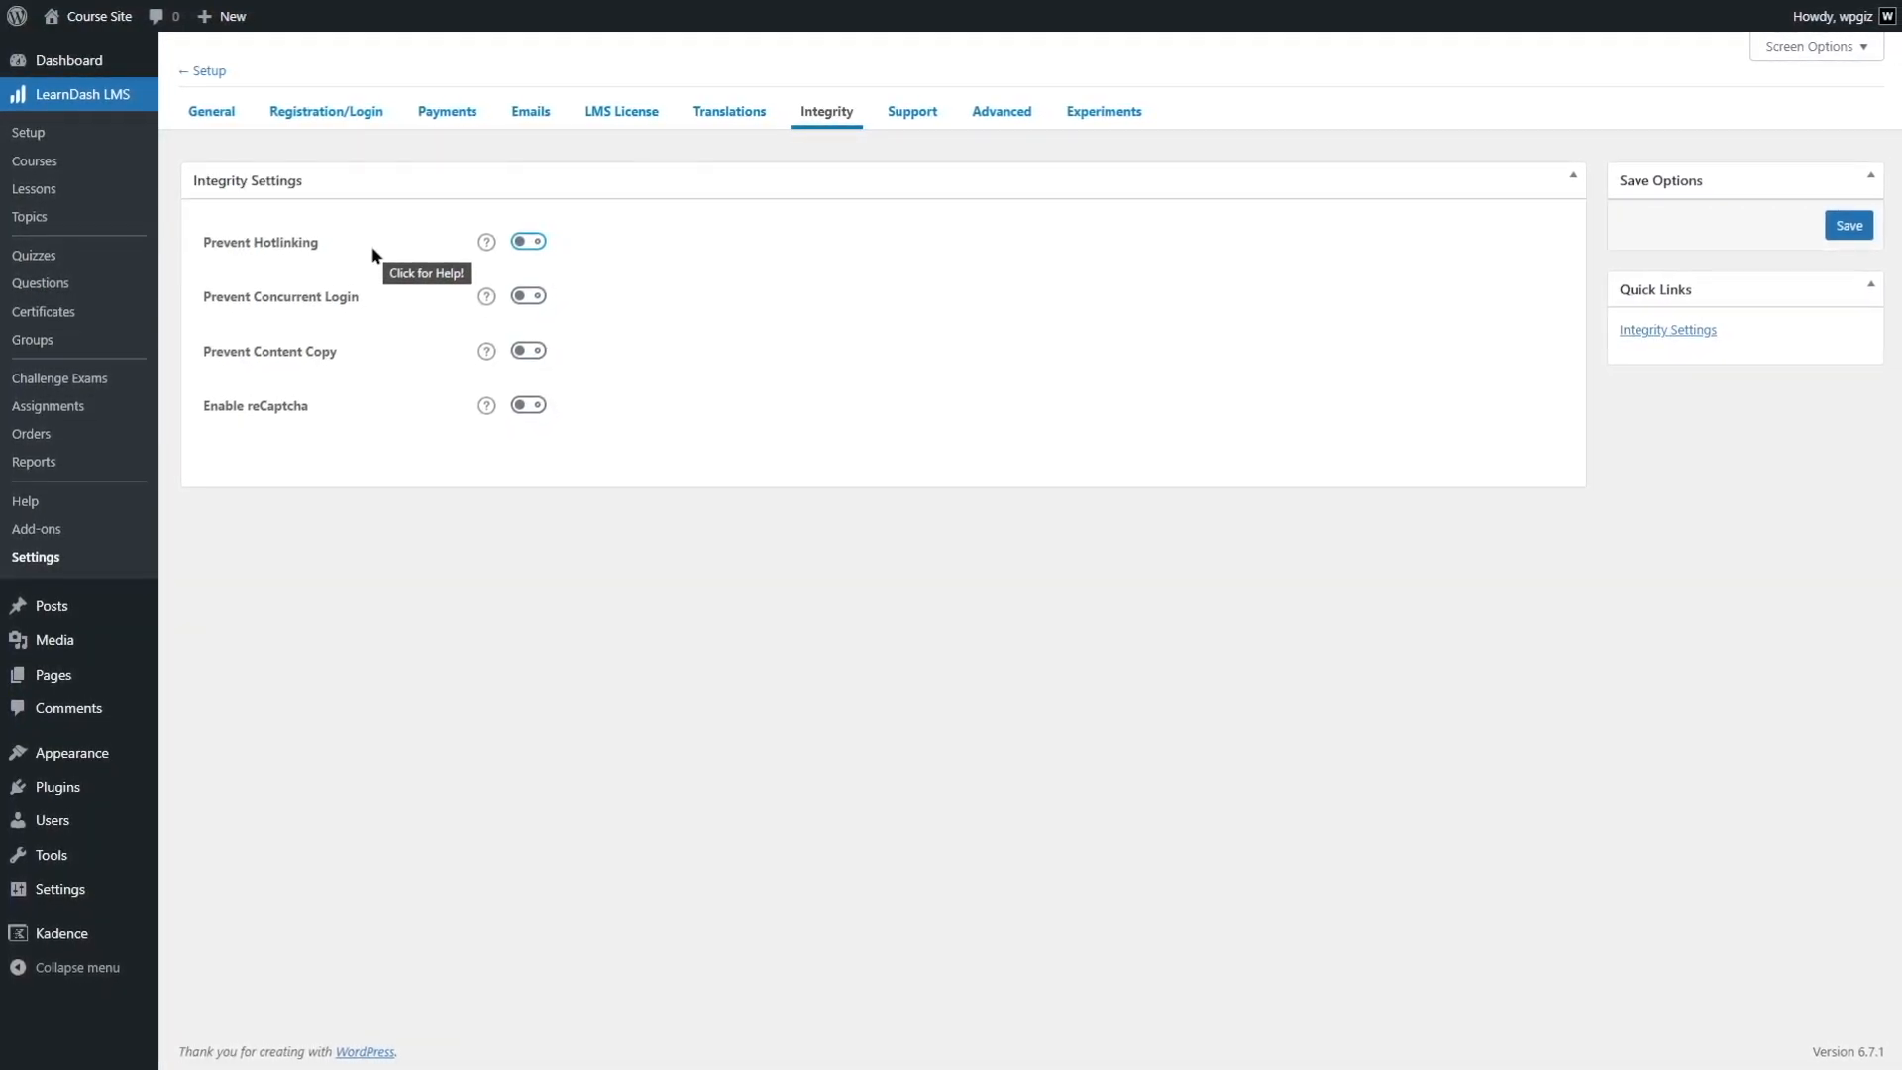
{"action": "left_click", "coordinate": [485, 243]}
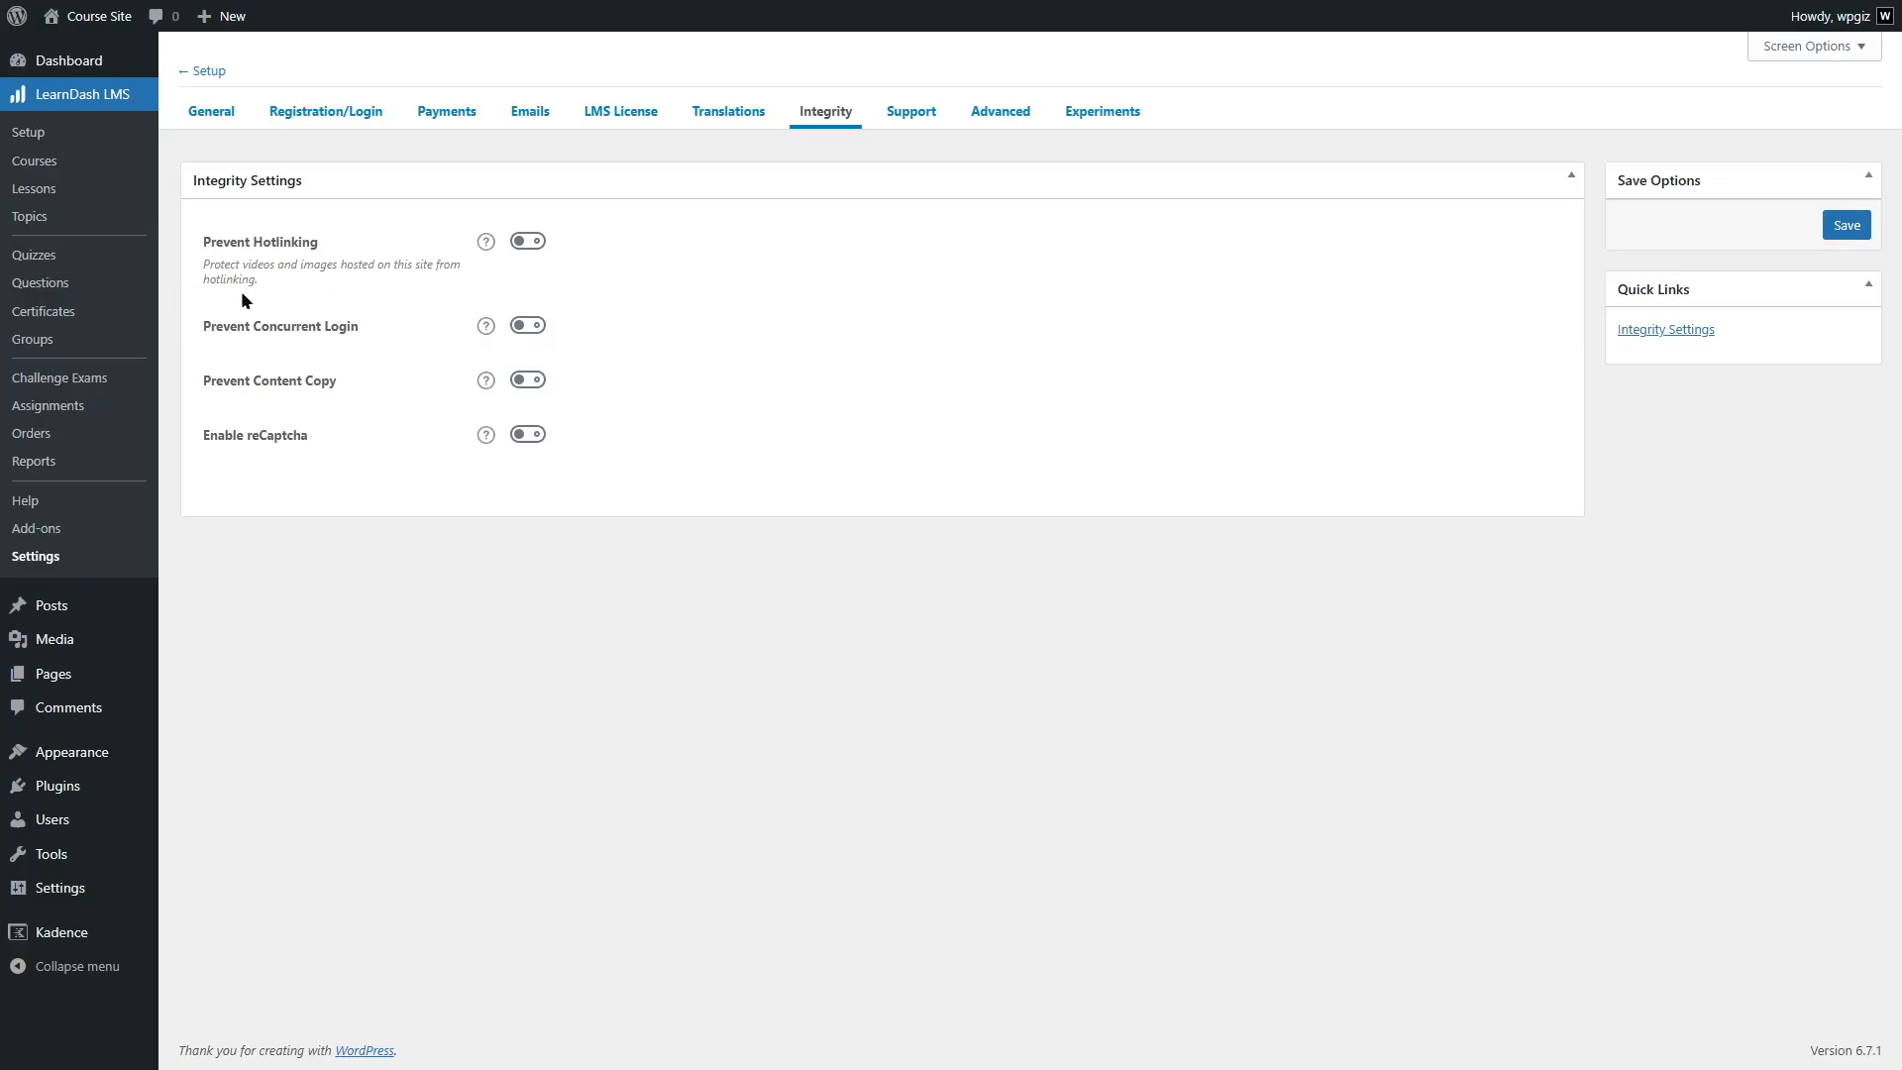
{"action": "left_click", "coordinate": [539, 245]}
- Enable Prevent Concurrent Login with the Administrator role excluded, and check the descriptions of both settings
{"action": "left_click", "coordinate": [528, 327]}
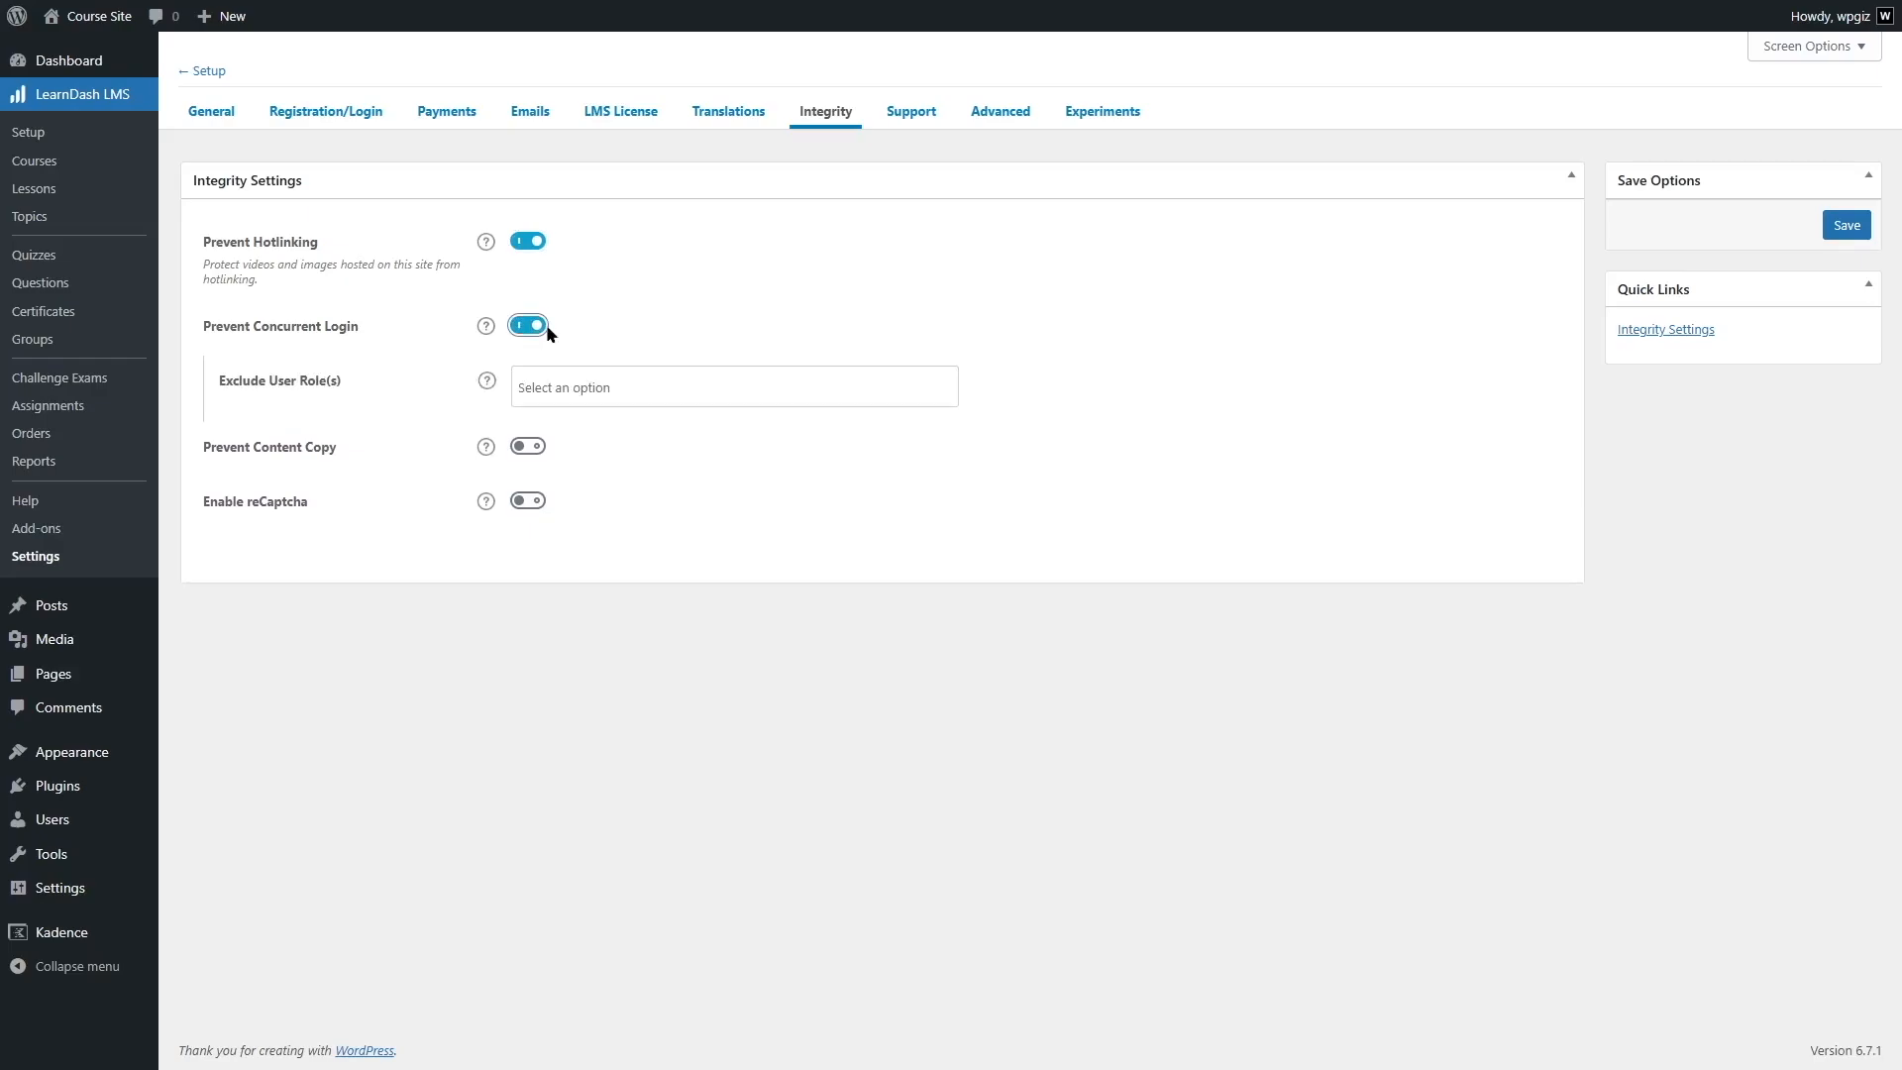
{"action": "left_click", "coordinate": [549, 390]}
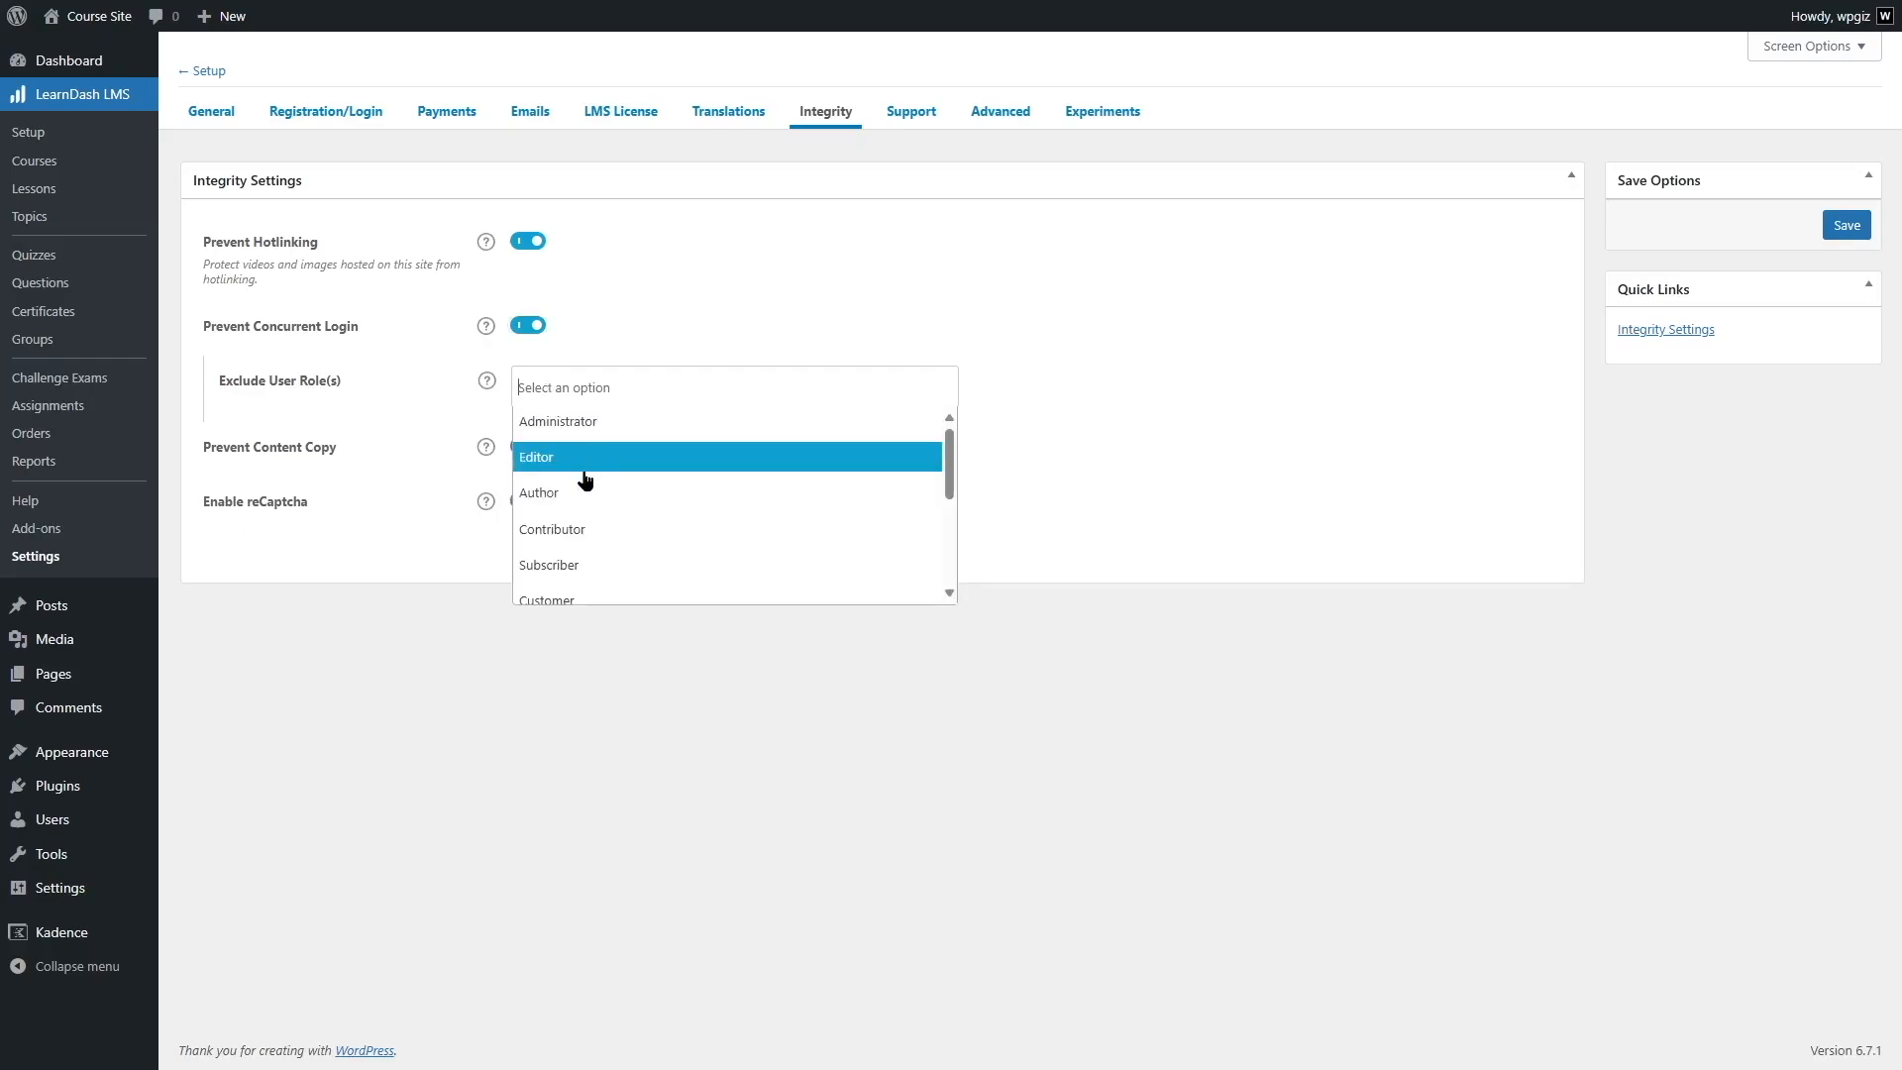
{"action": "left_click", "coordinate": [584, 424]}
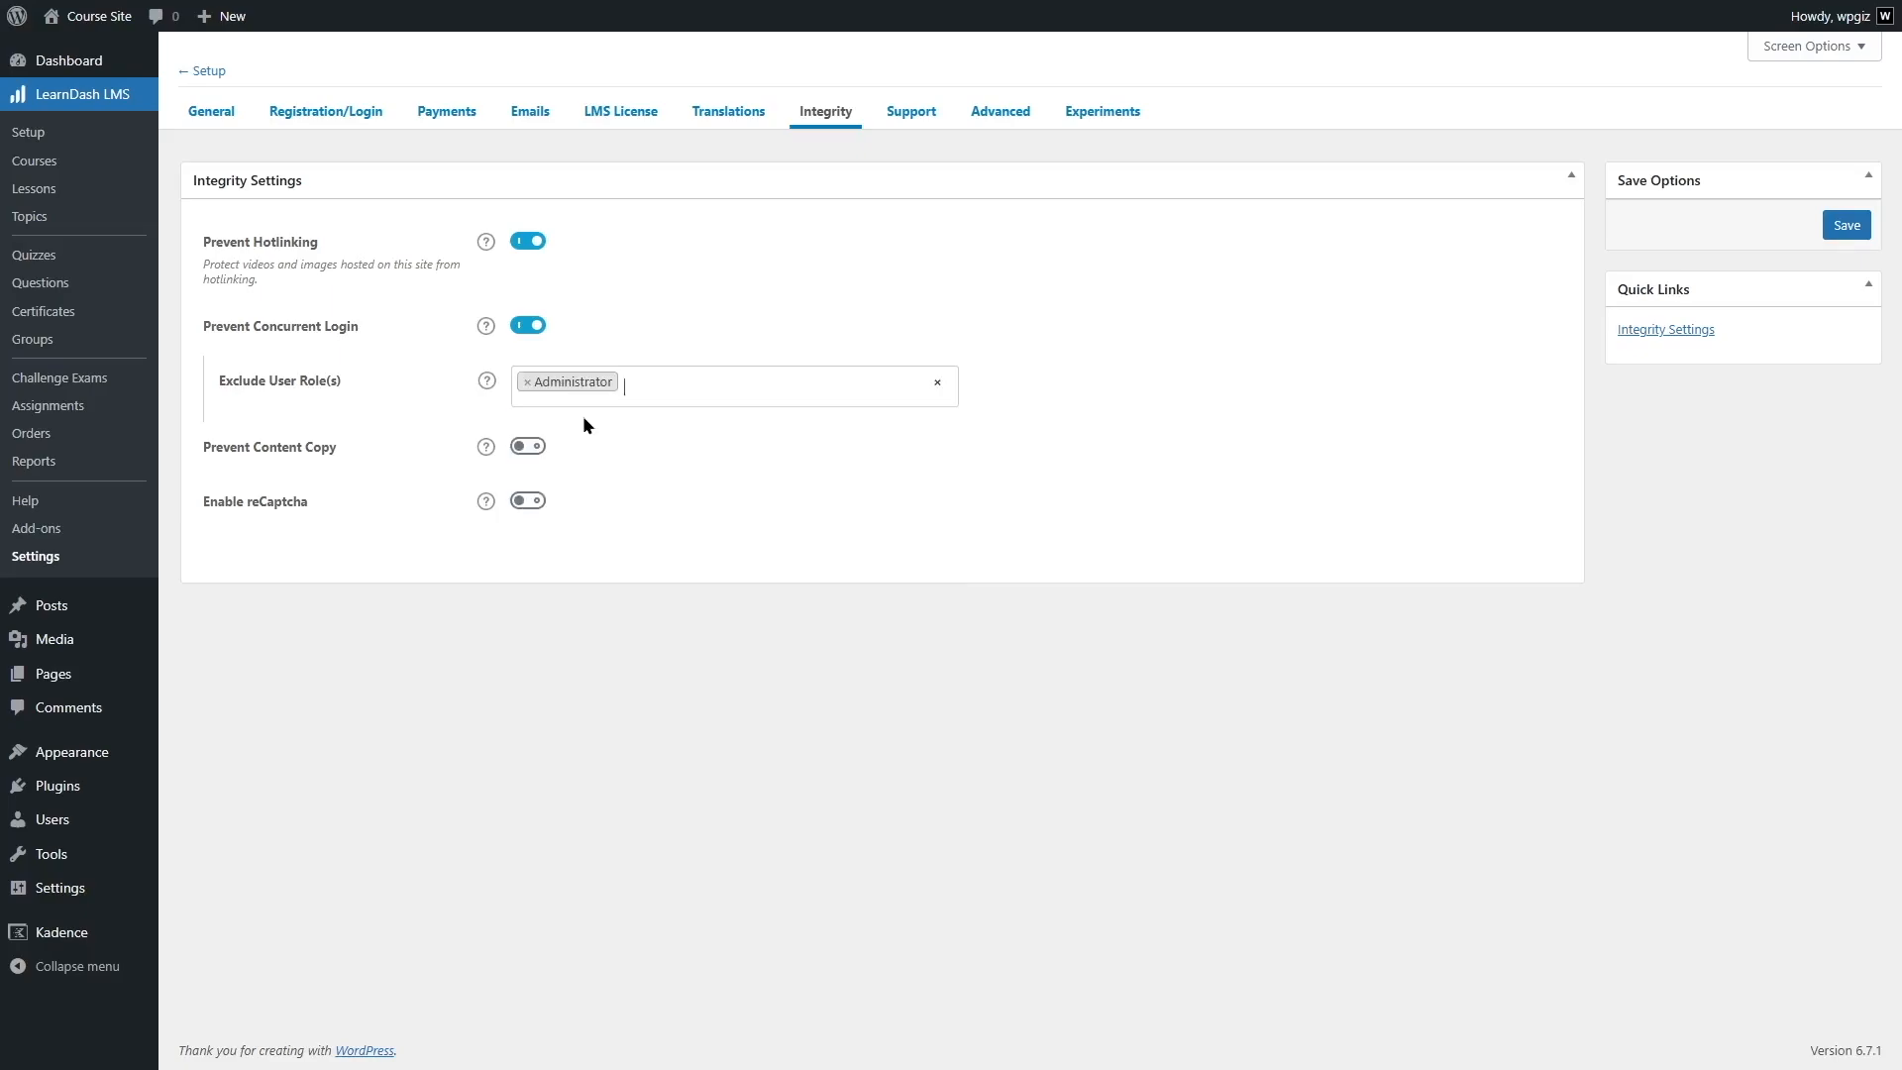
{"action": "left_click", "coordinate": [486, 384]}
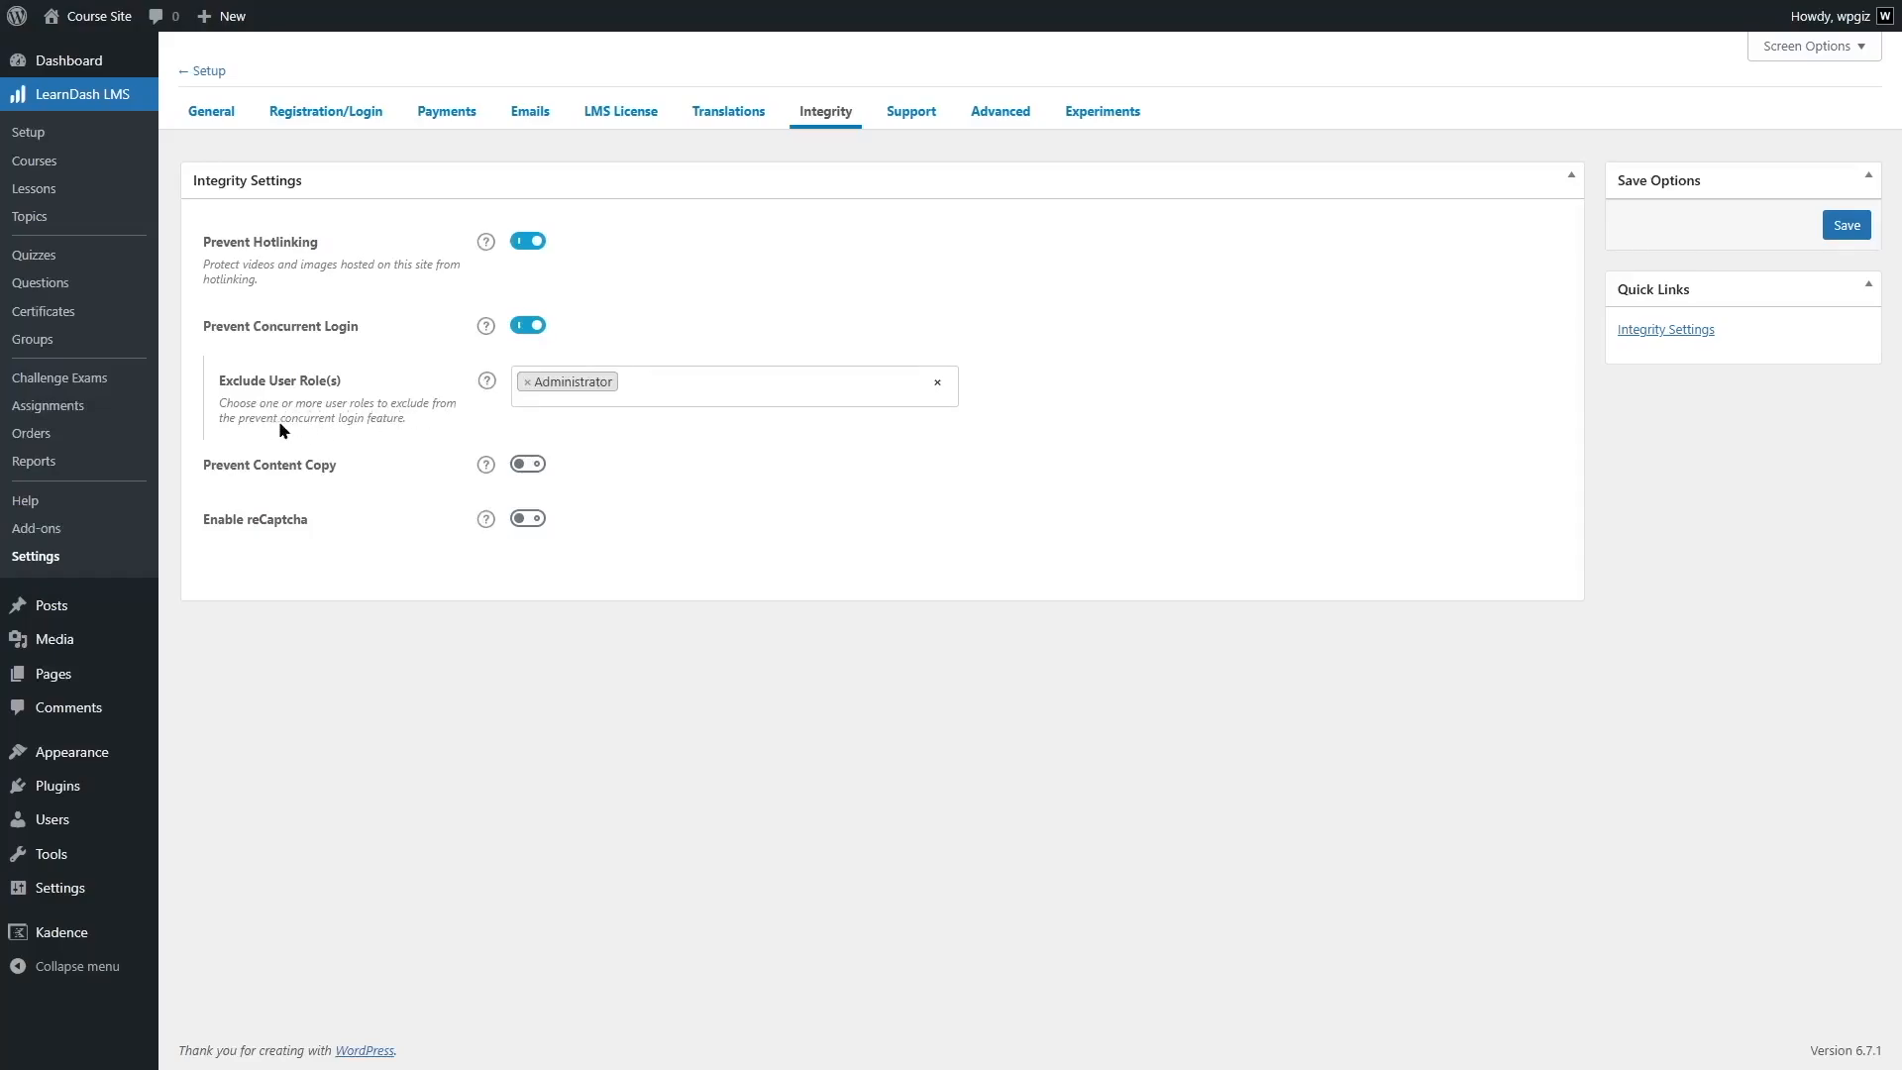
{"action": "left_click", "coordinate": [486, 381]}
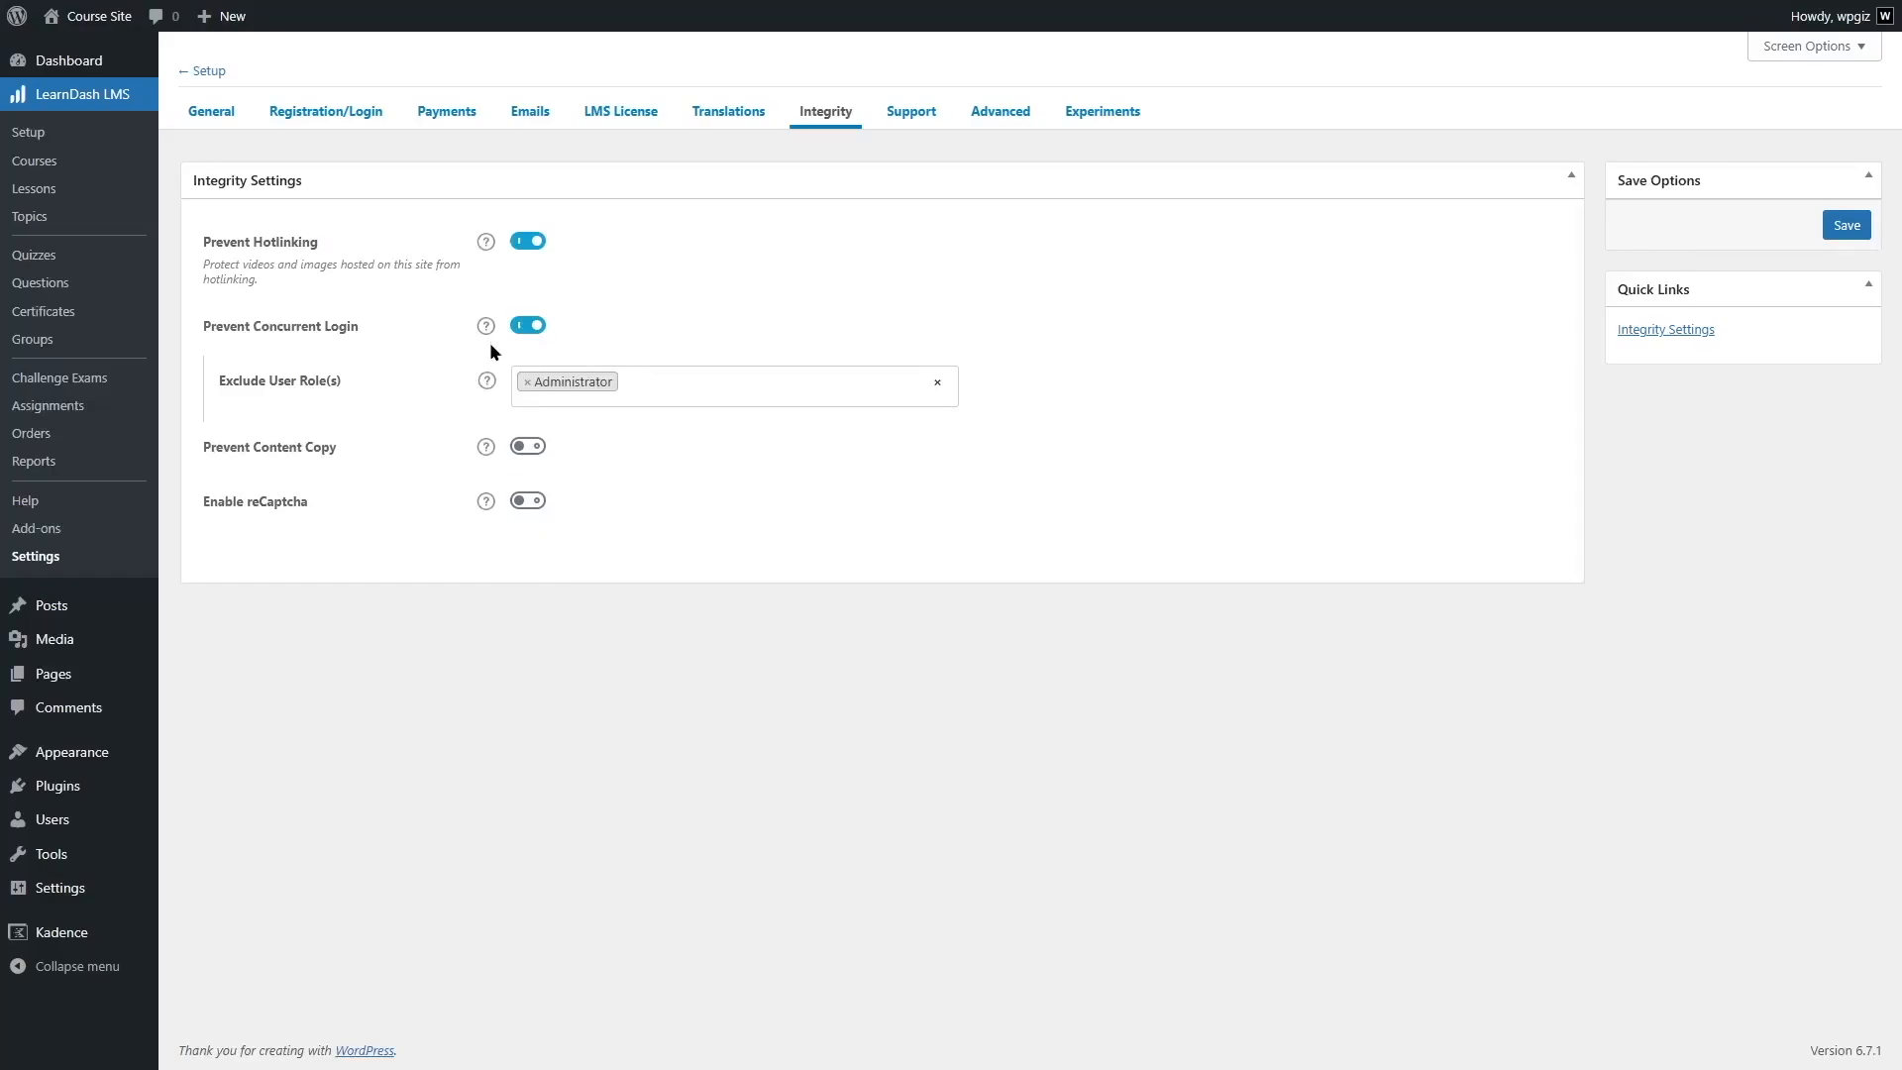
{"action": "left_click", "coordinate": [485, 328]}
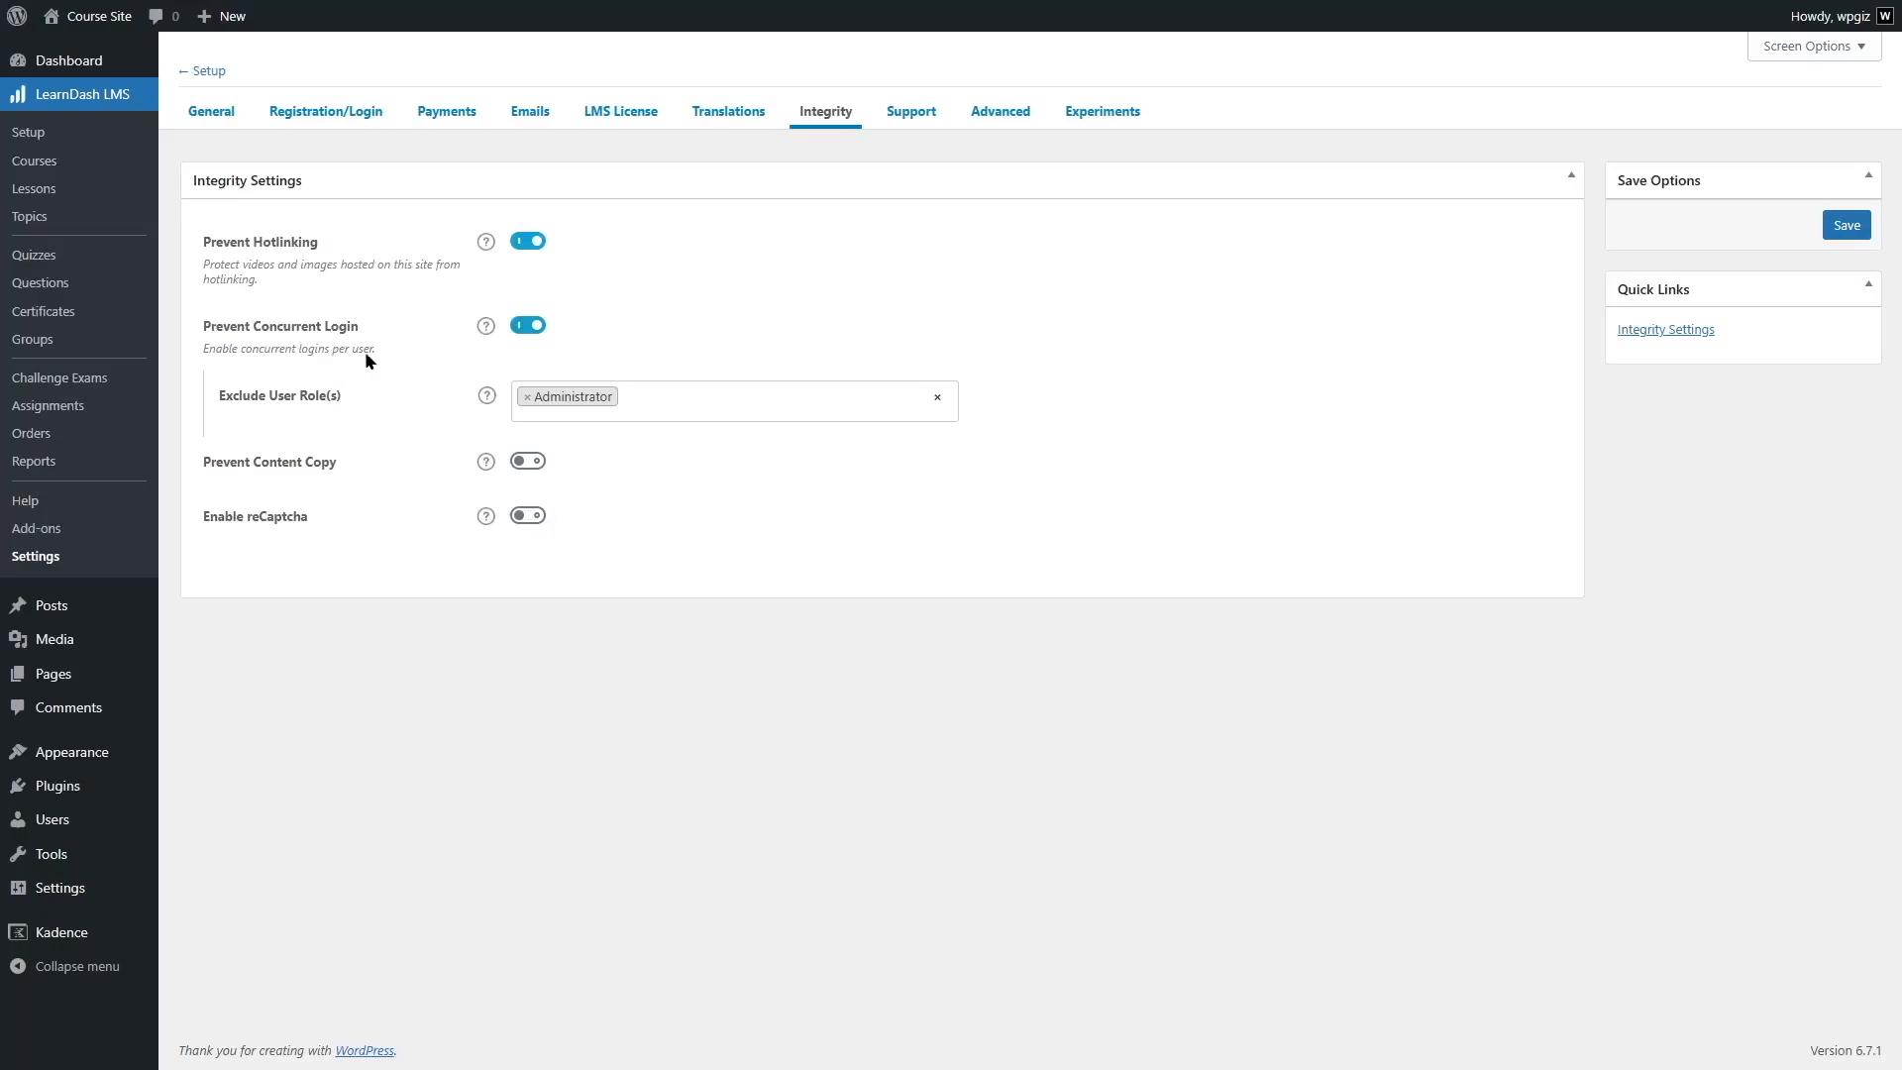
{"action": "left_click", "coordinate": [486, 328]}
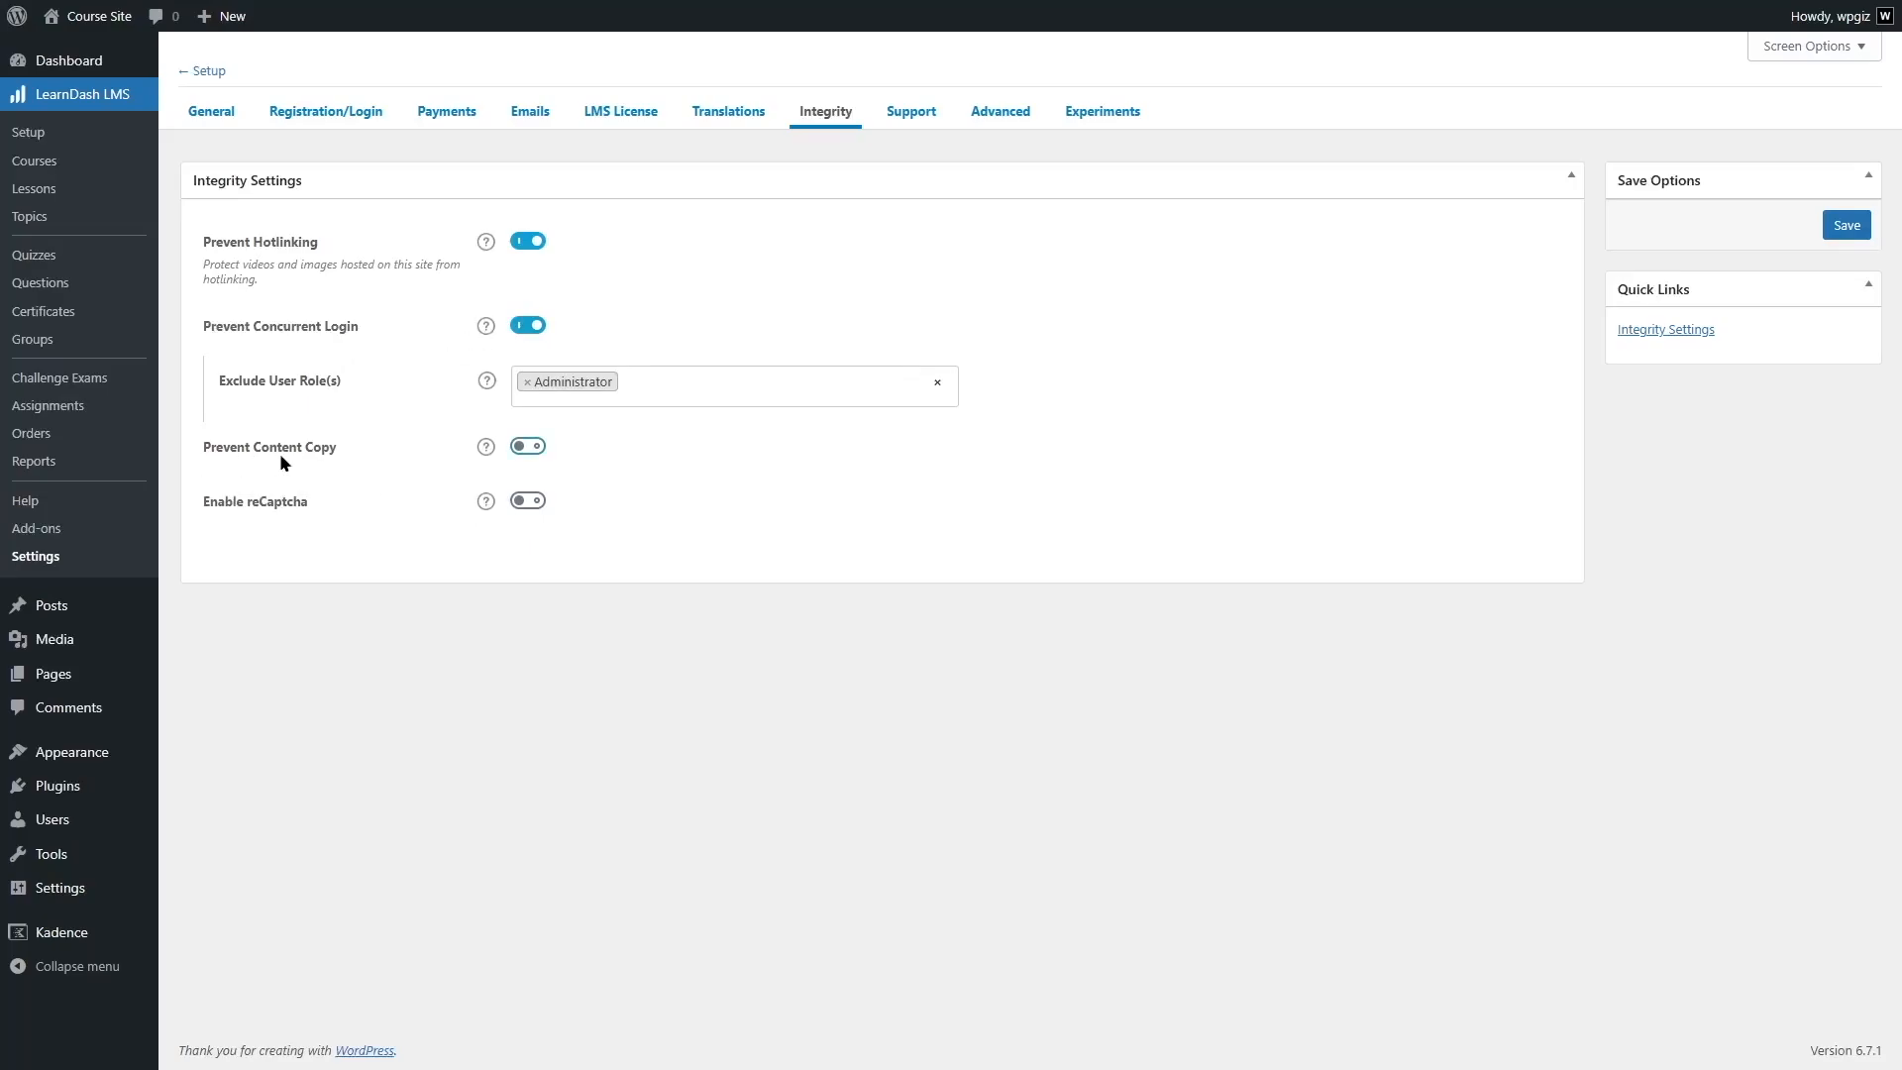
- Show the description of Prevent Content Copy, enable the option and save the Integrity settings
{"action": "left_click", "coordinate": [483, 450]}
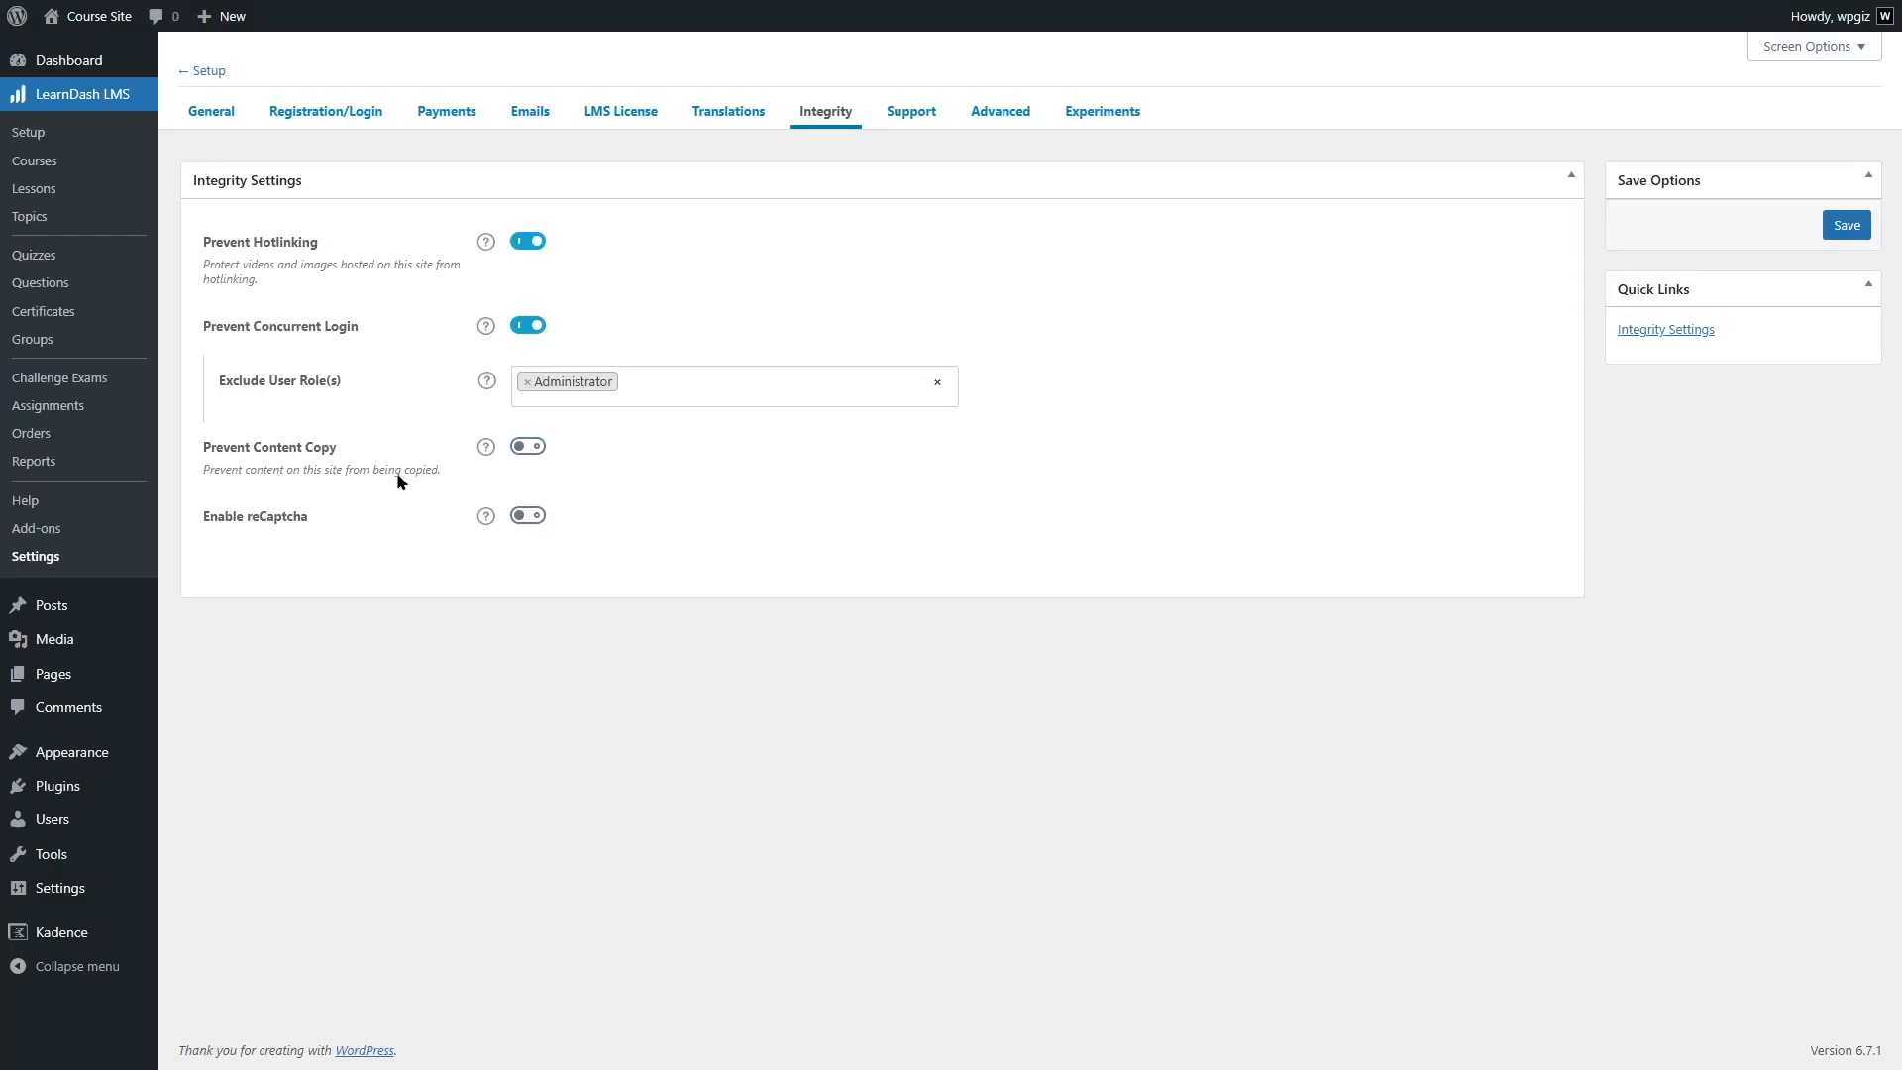
{"action": "left_click", "coordinate": [531, 447]}
{"action": "left_click", "coordinate": [1846, 226]}
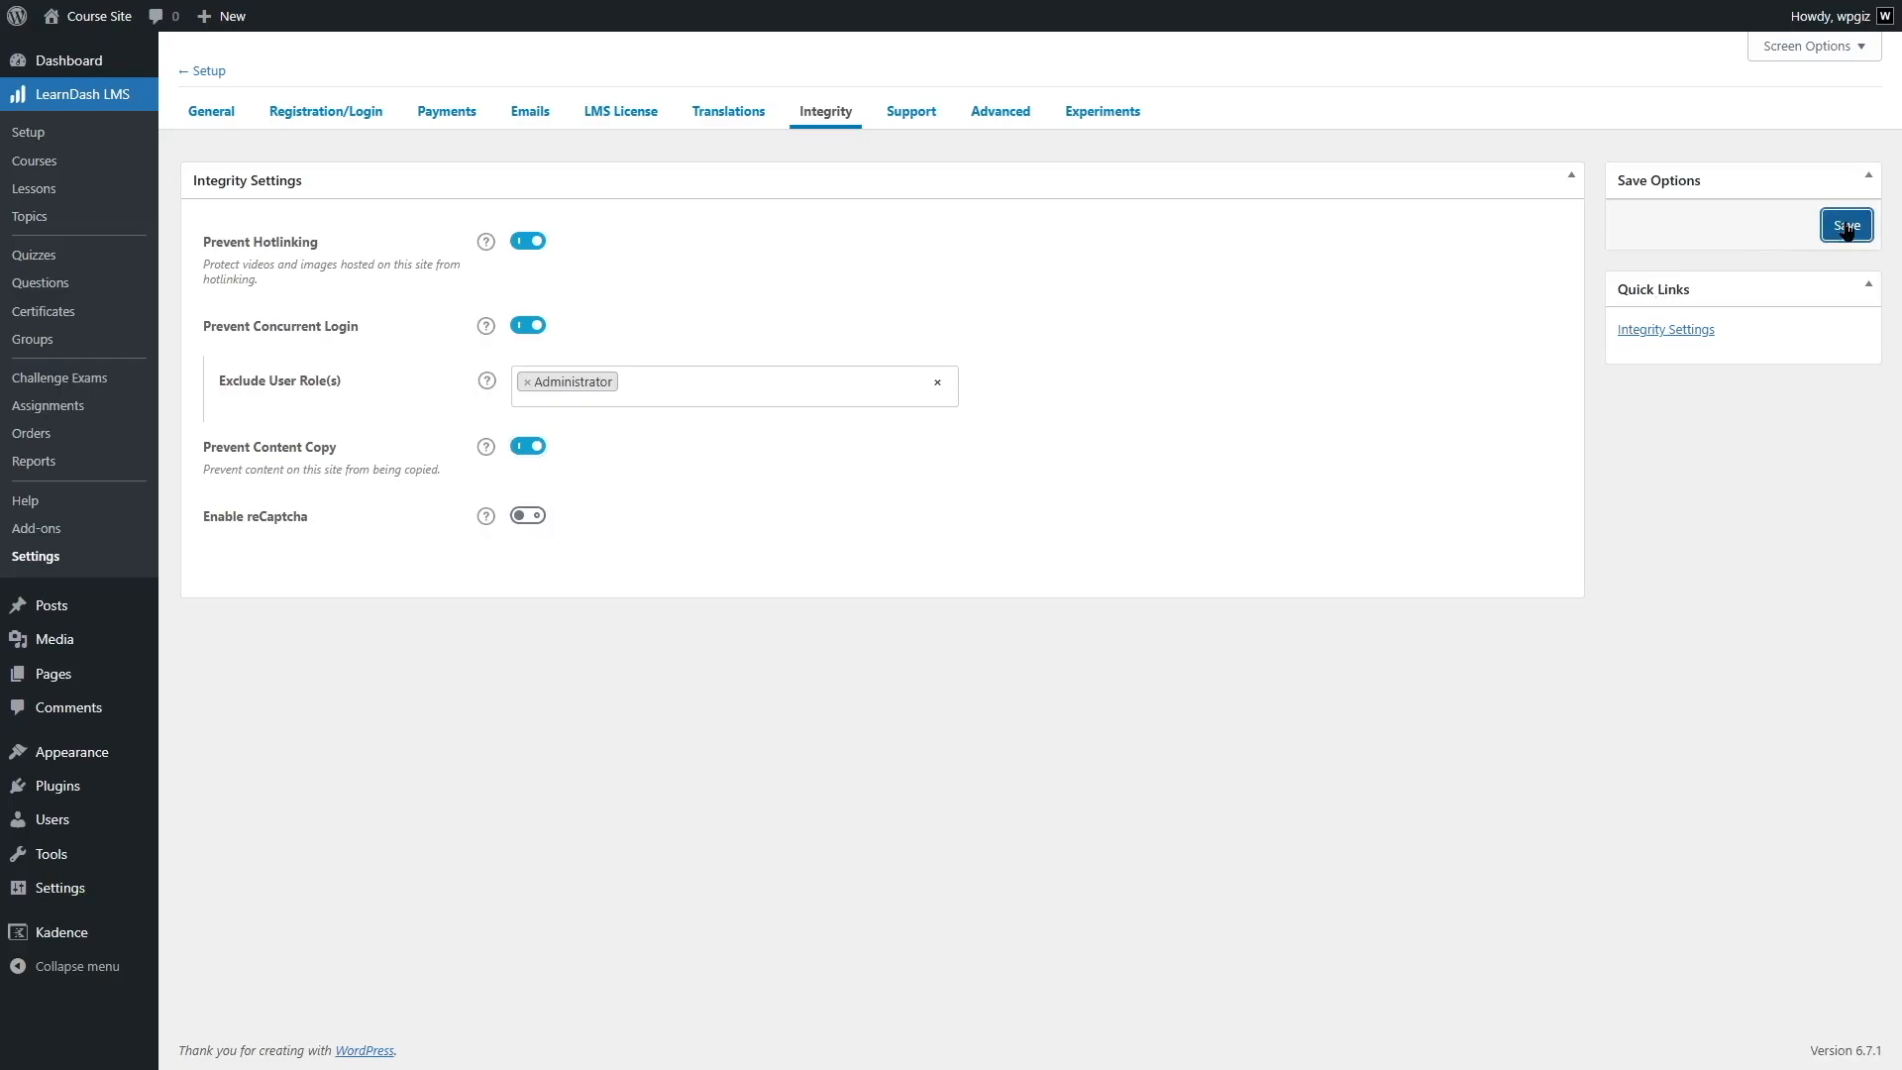
- Visit the site's front page to check the content copy protection
{"action": "mouse_move", "coordinate": [88, 44]}
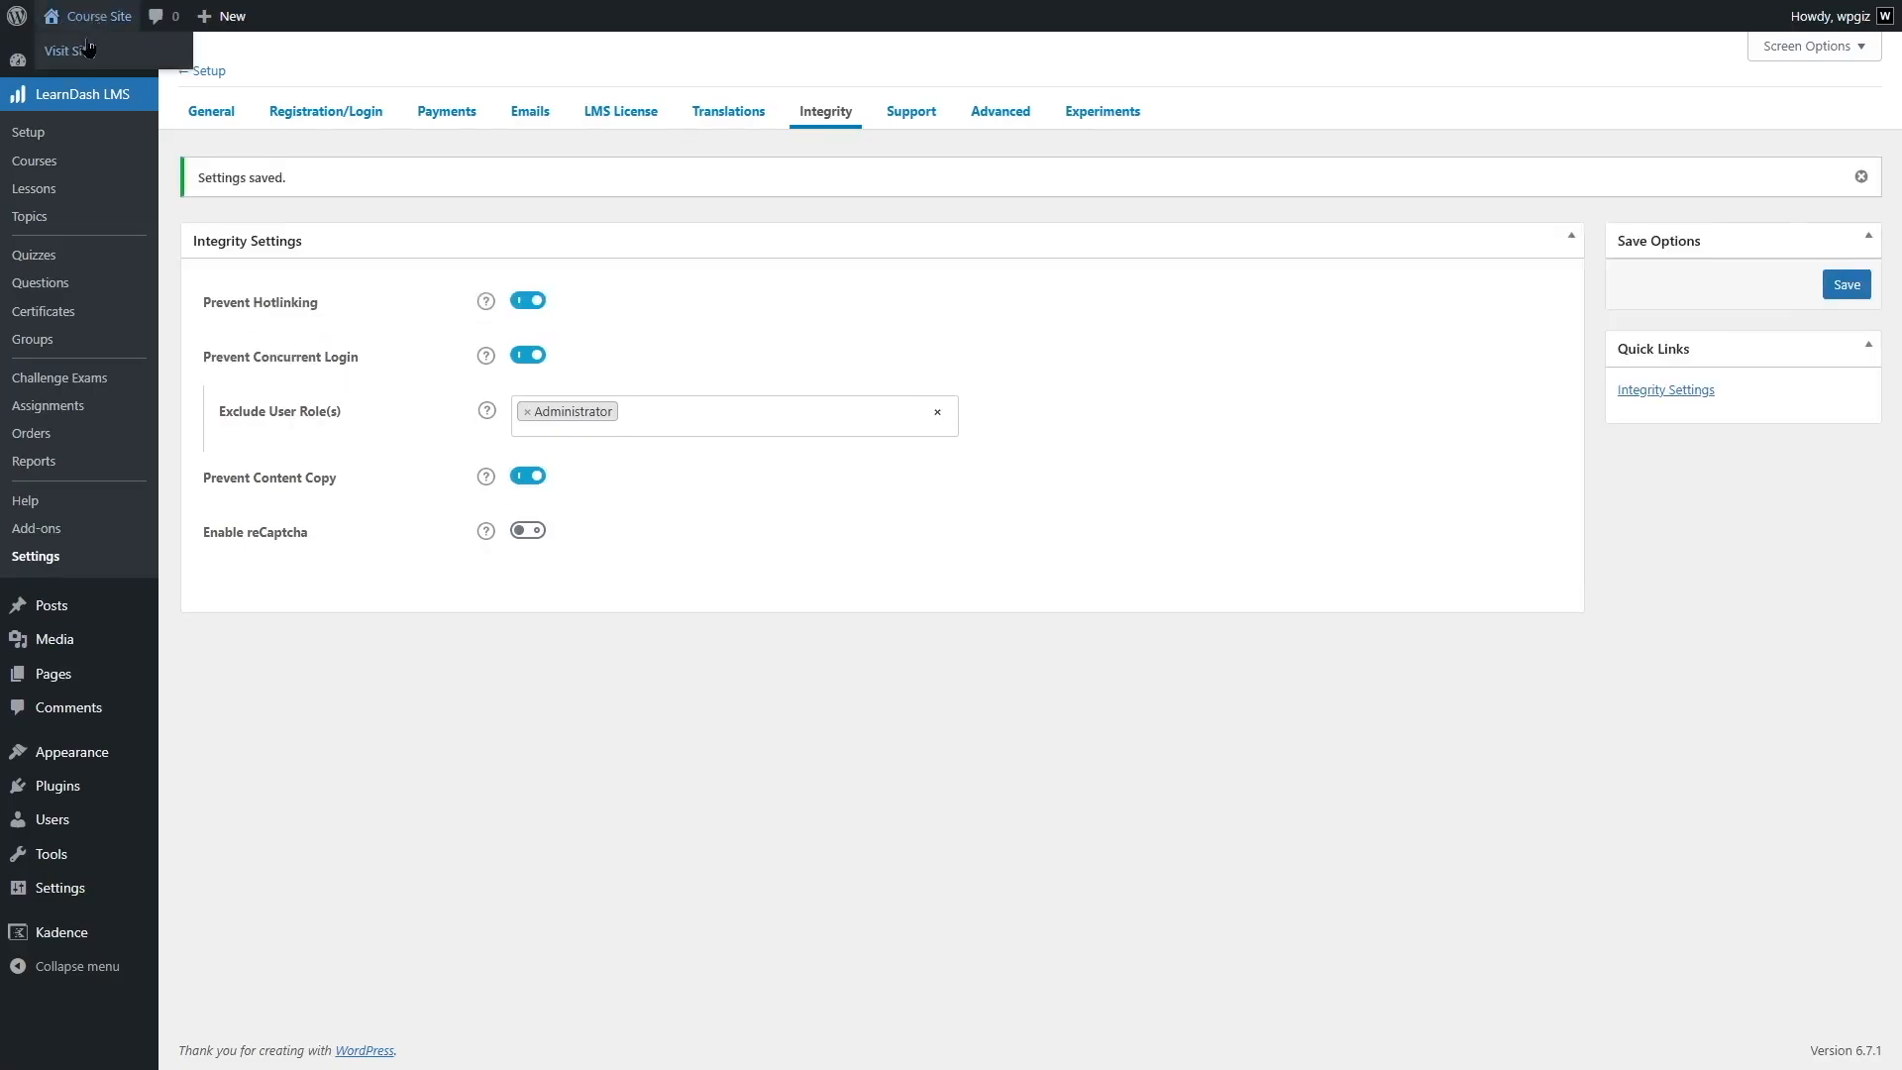
{"action": "left_click", "coordinate": [87, 49]}
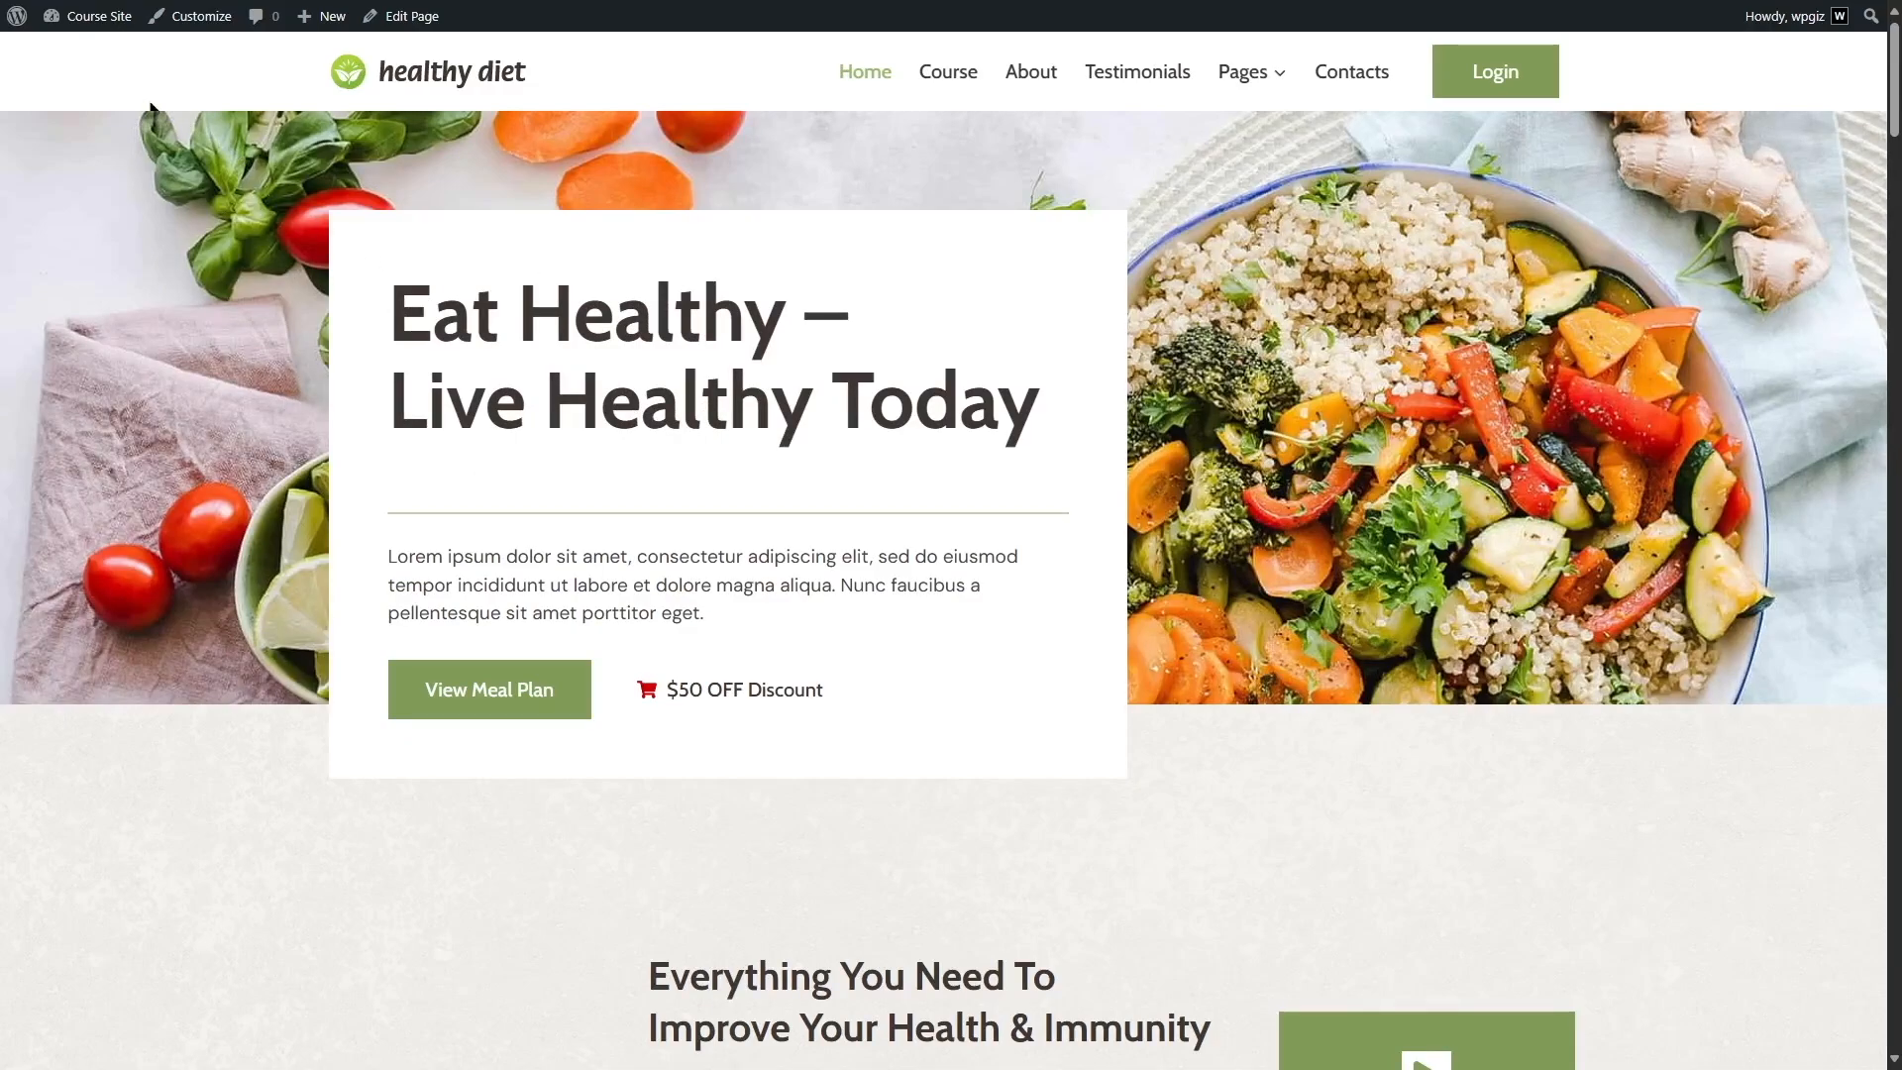
- Return to LearnDash's Integrity settings, disable Prevent Content Copy and save the change
{"action": "left_click", "coordinate": [95, 59]}
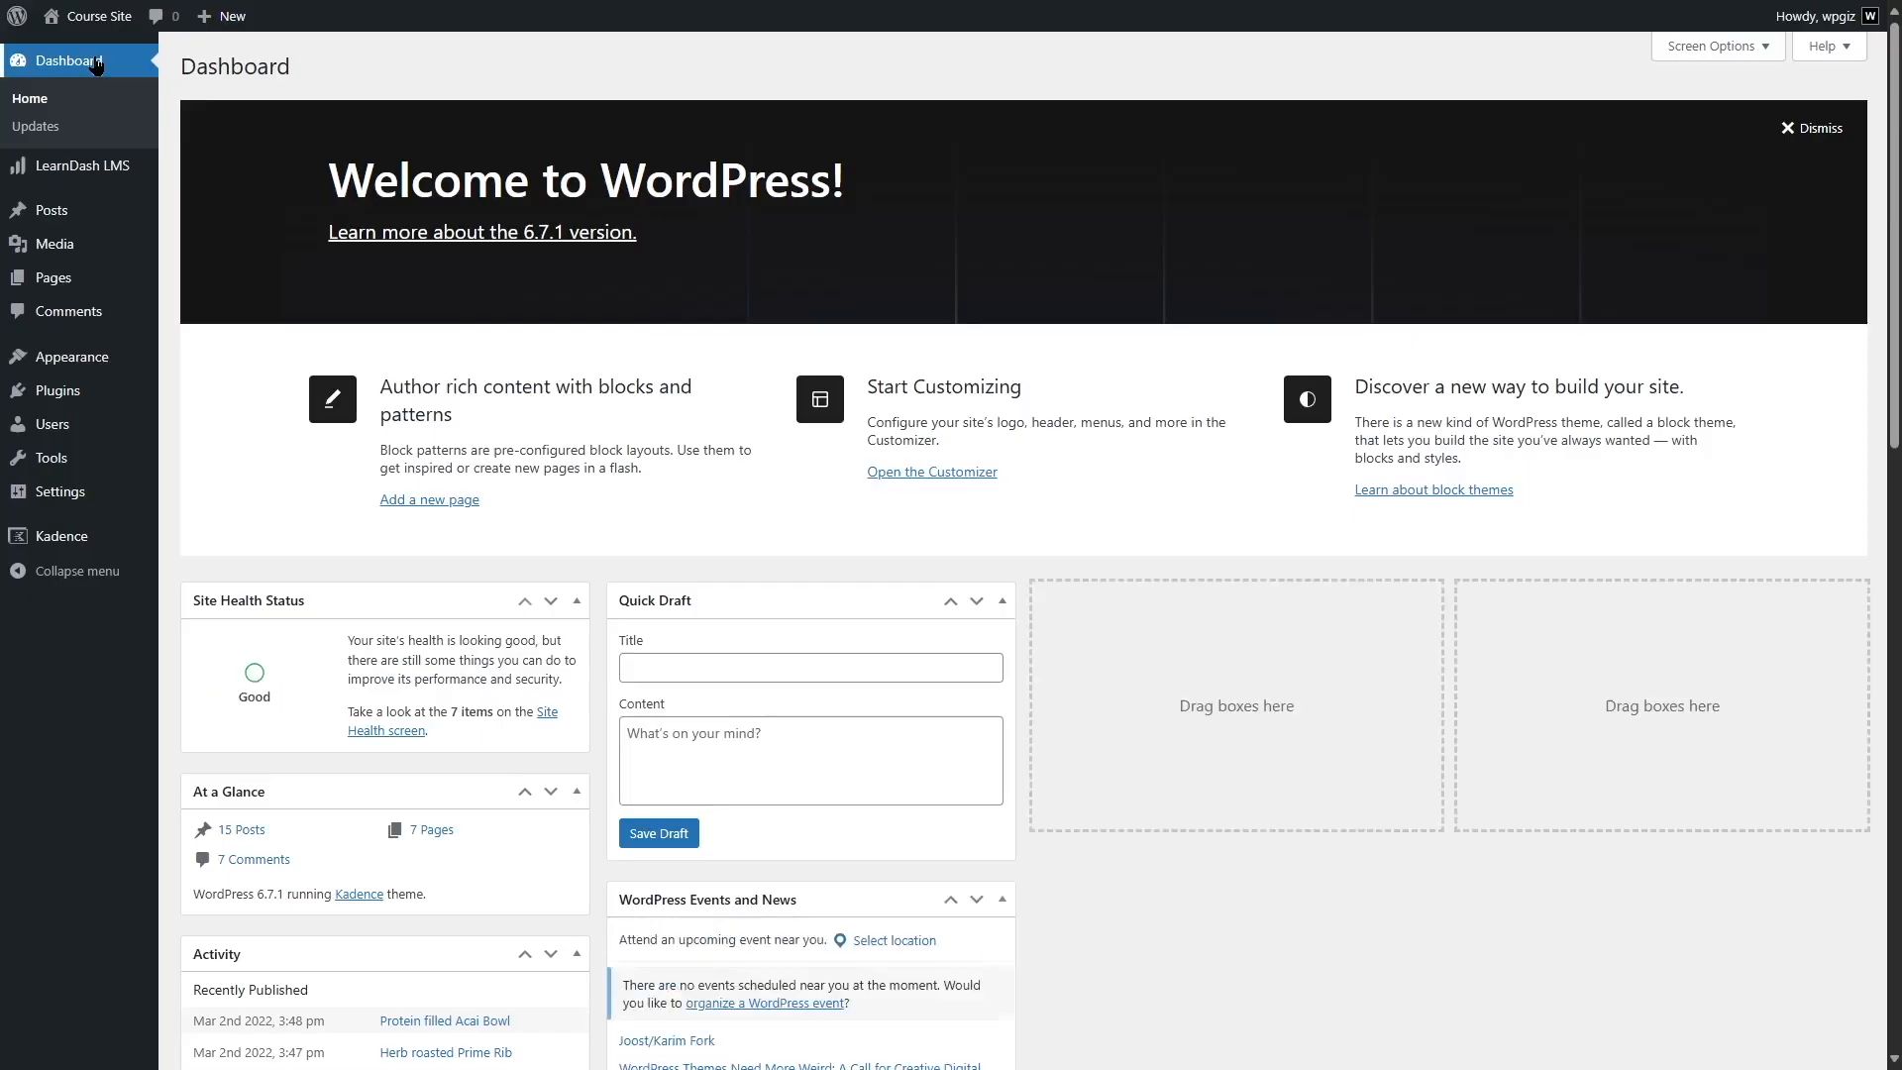
{"action": "mouse_move", "coordinate": [106, 169]}
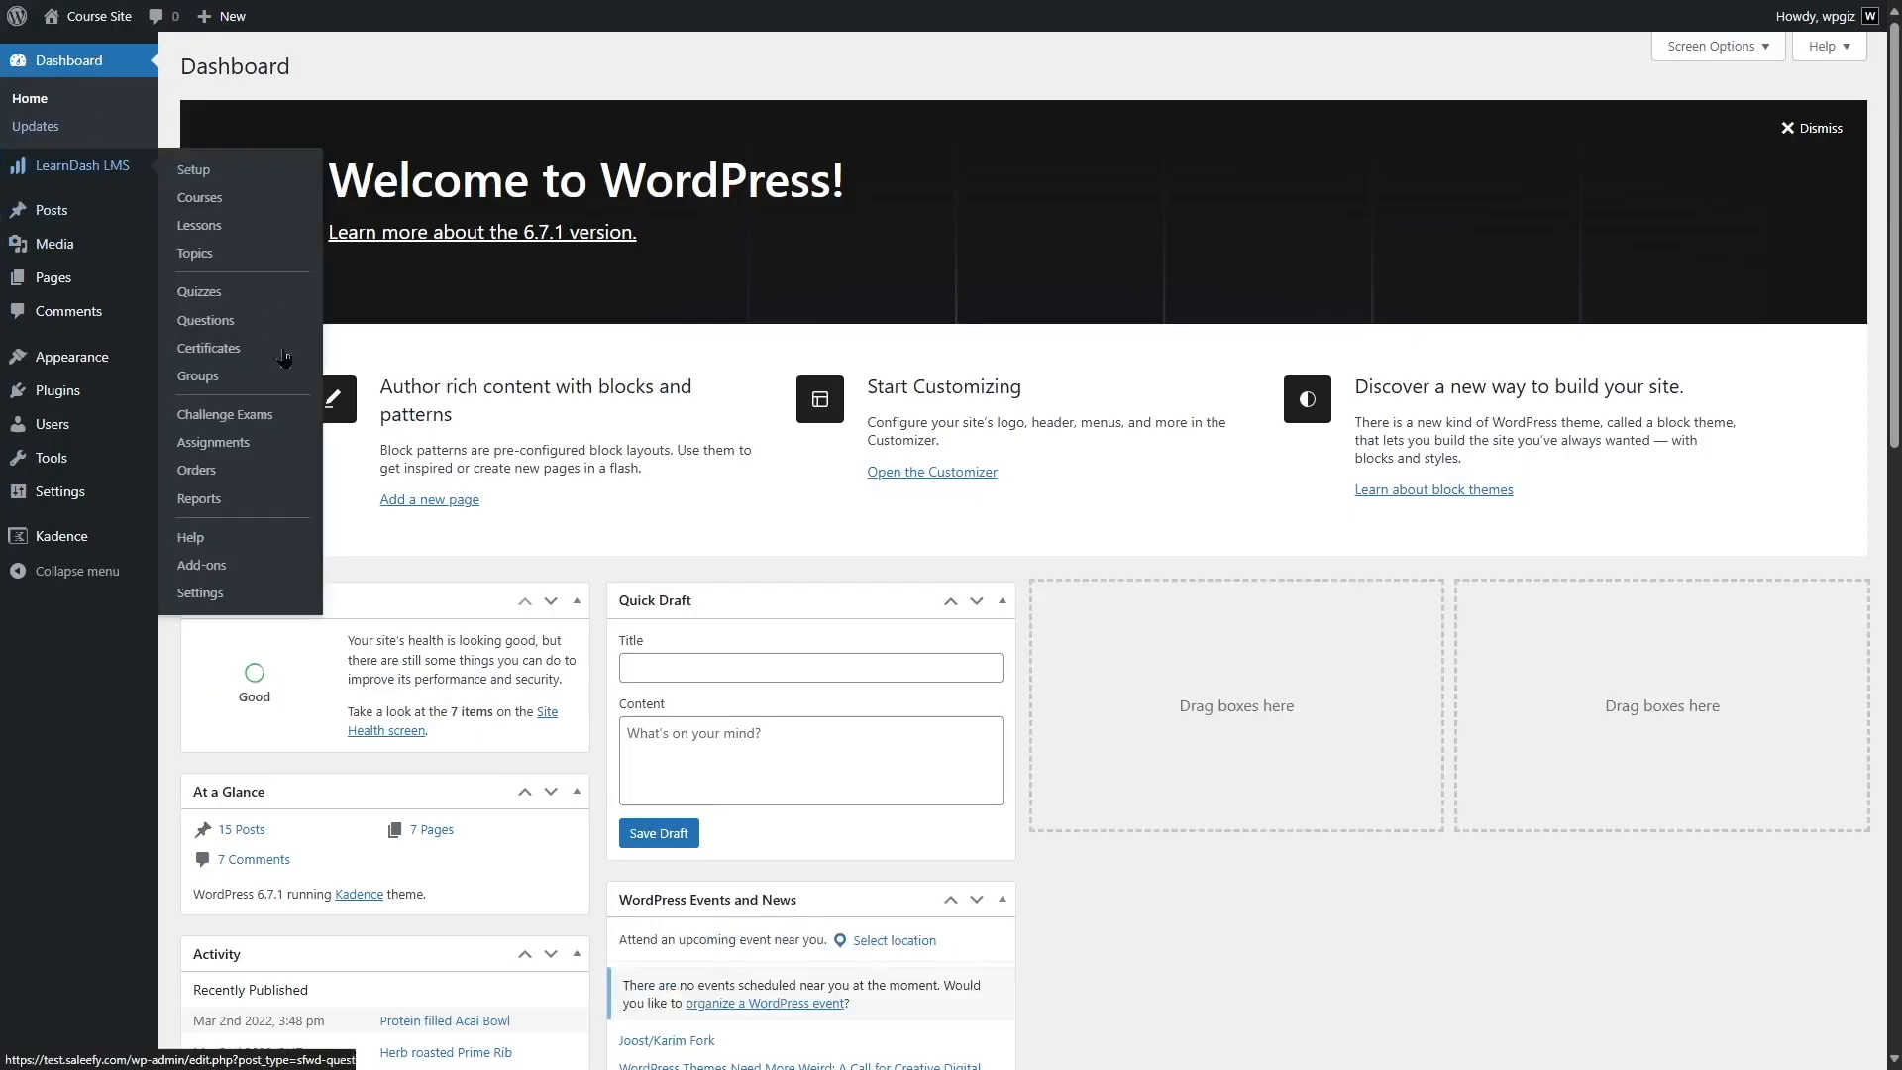
{"action": "left_click", "coordinate": [226, 602]}
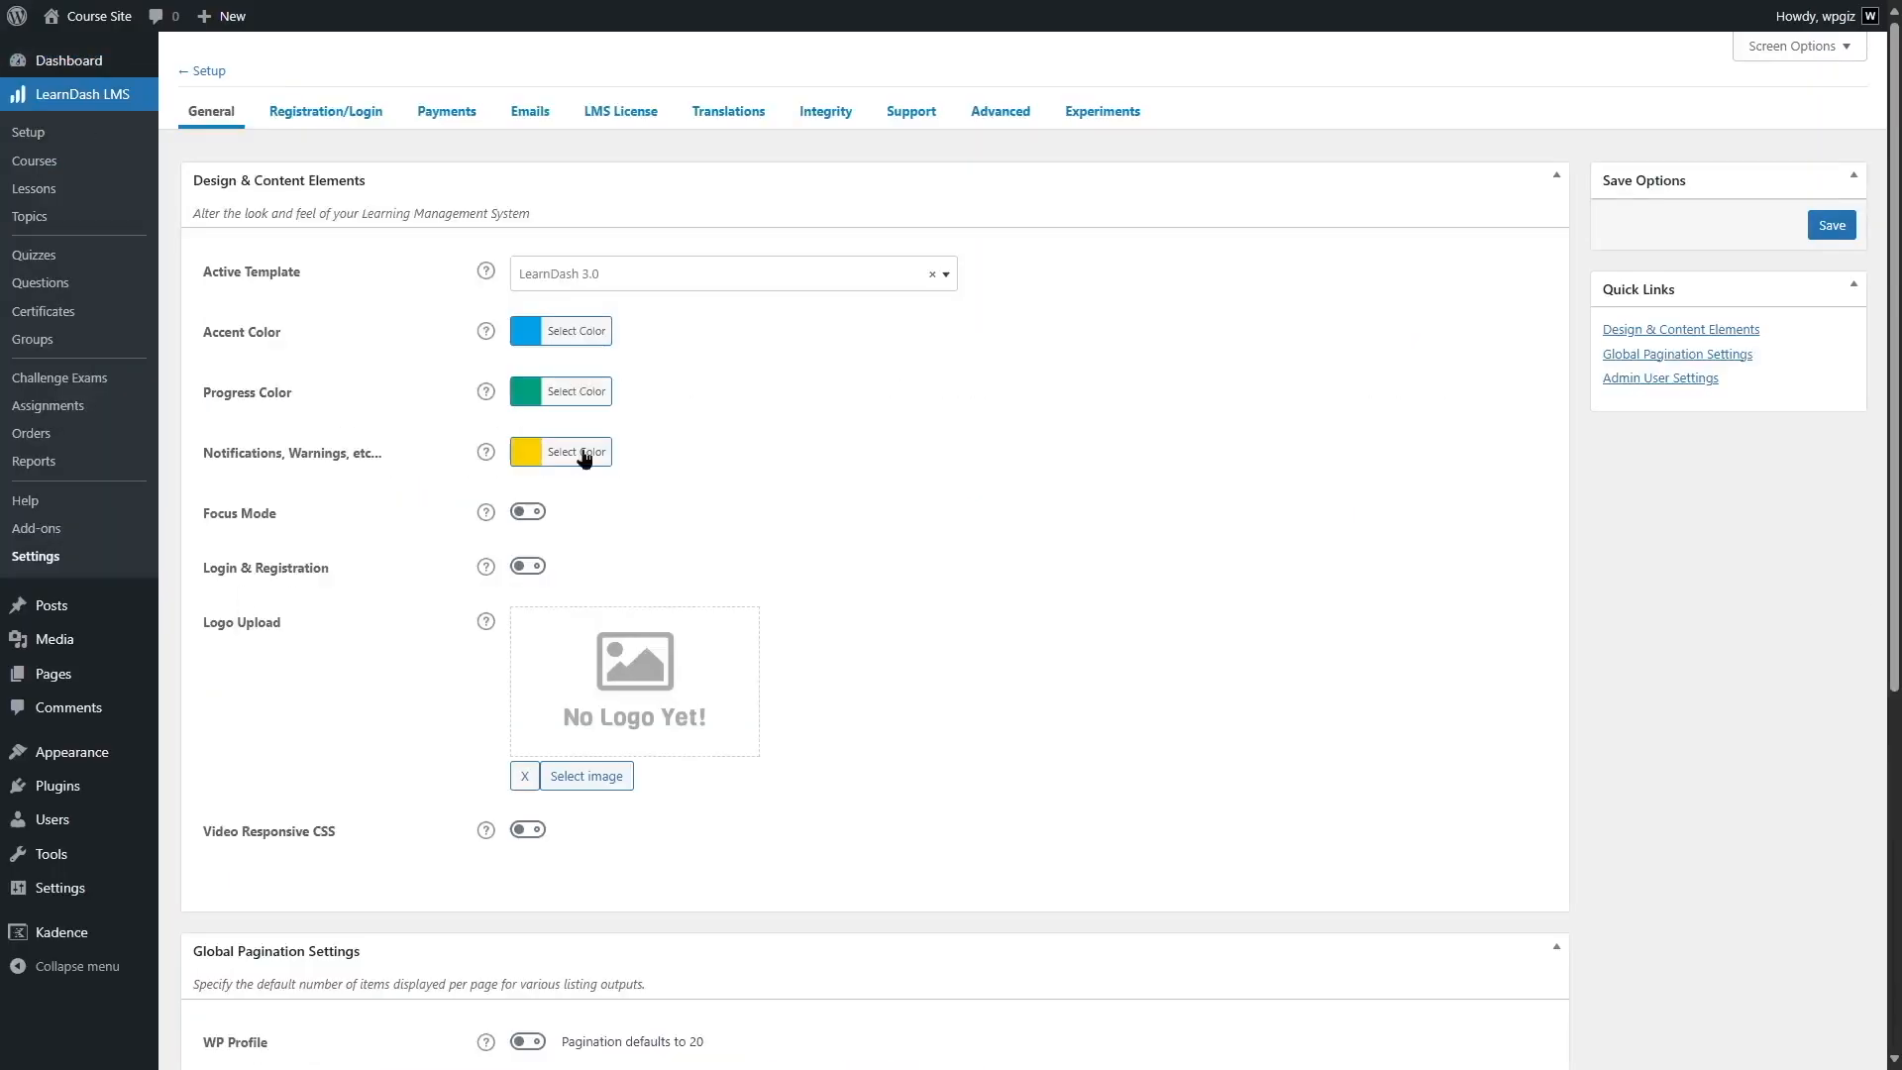
{"action": "left_click", "coordinate": [847, 114]}
{"action": "left_click", "coordinate": [519, 418]}
{"action": "left_click", "coordinate": [1867, 238]}
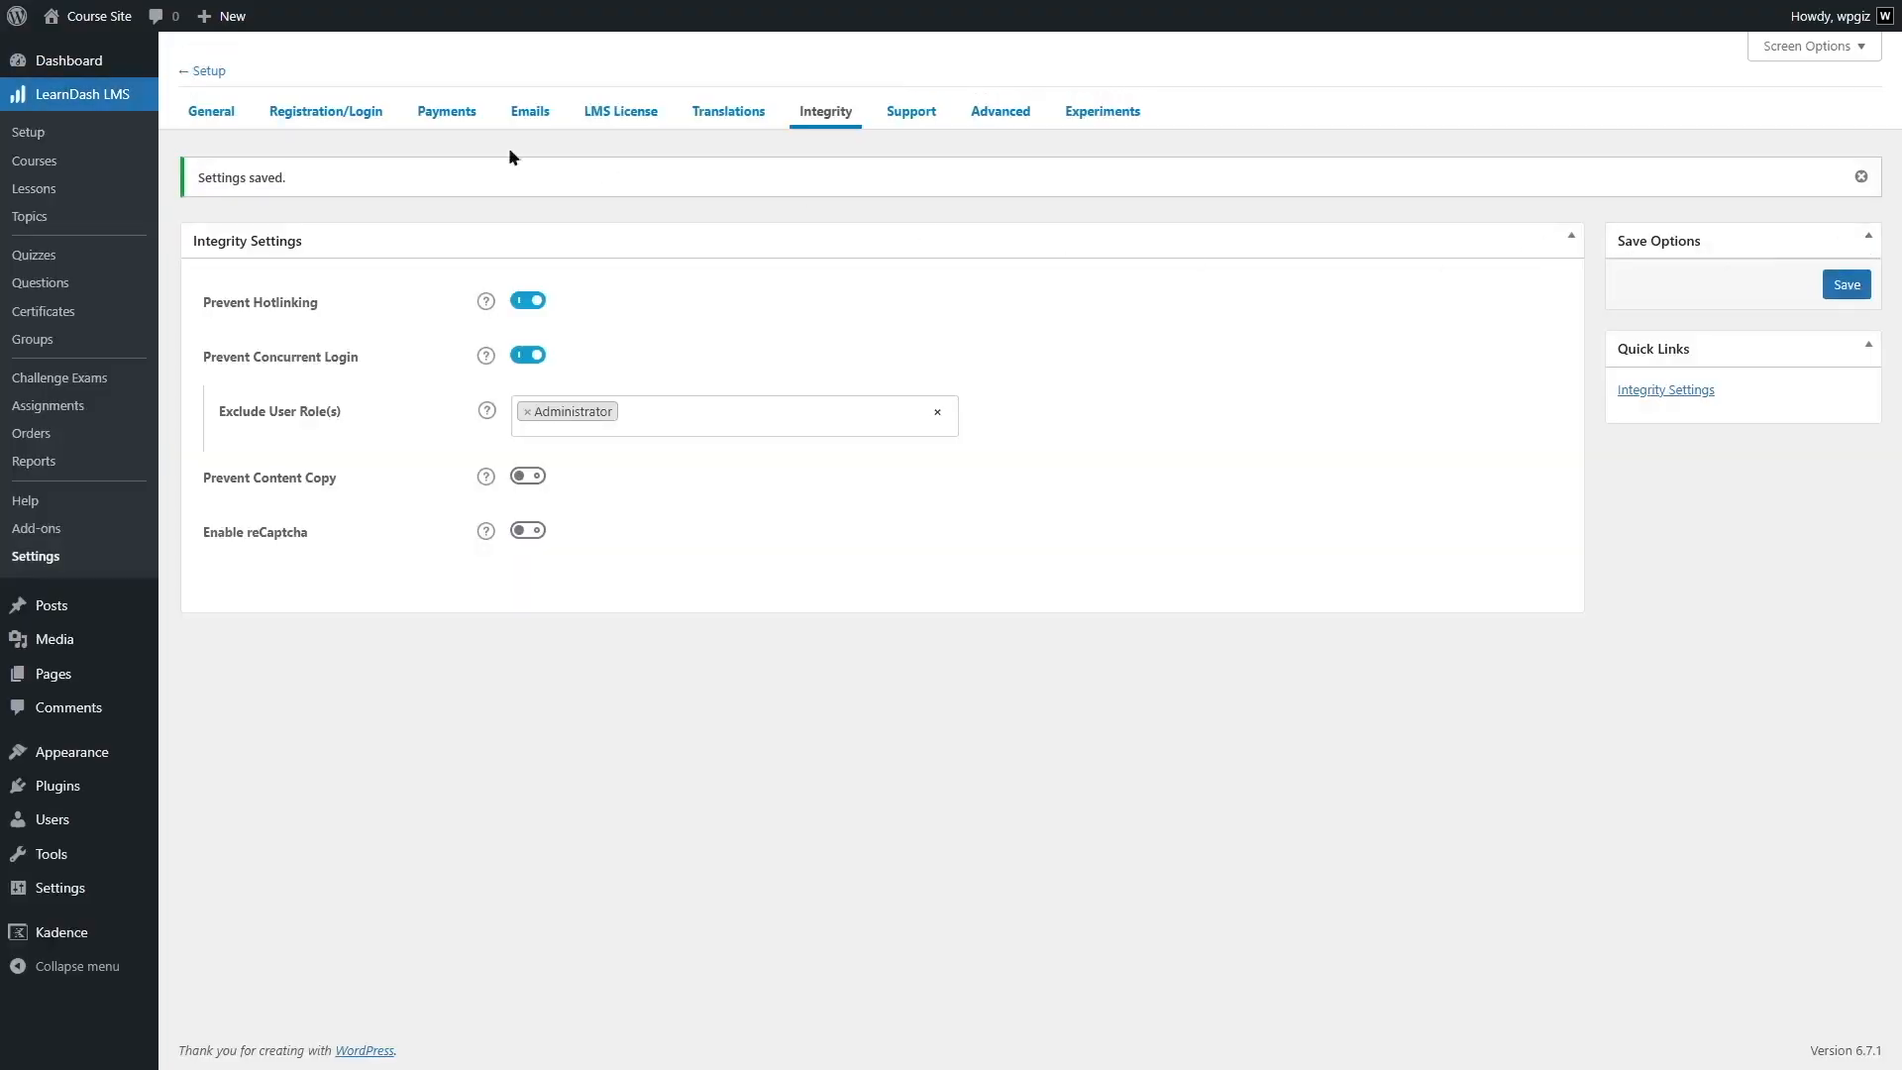
- Visit the site's front page and check whether the browser's context menu is available on it
{"action": "mouse_move", "coordinate": [99, 17]}
{"action": "left_click", "coordinate": [107, 56]}
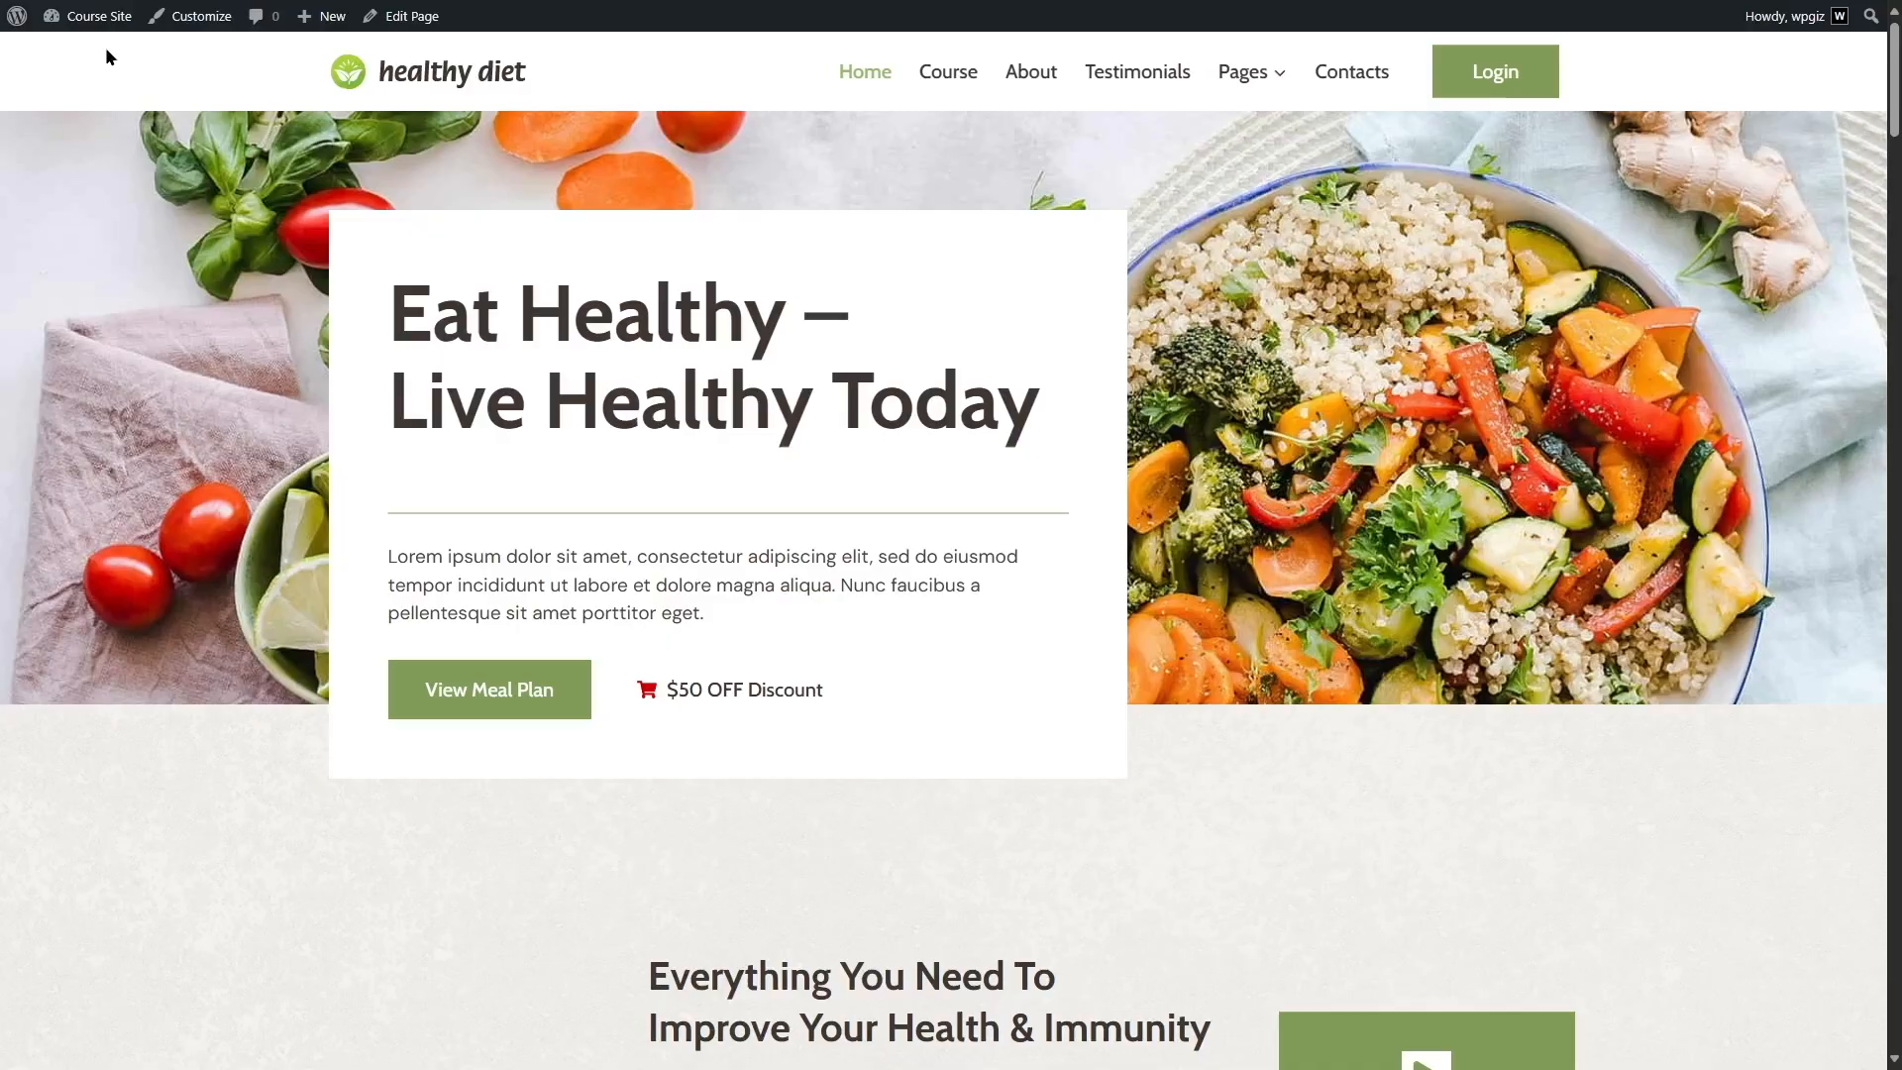
{"action": "right_click", "coordinate": [525, 261]}
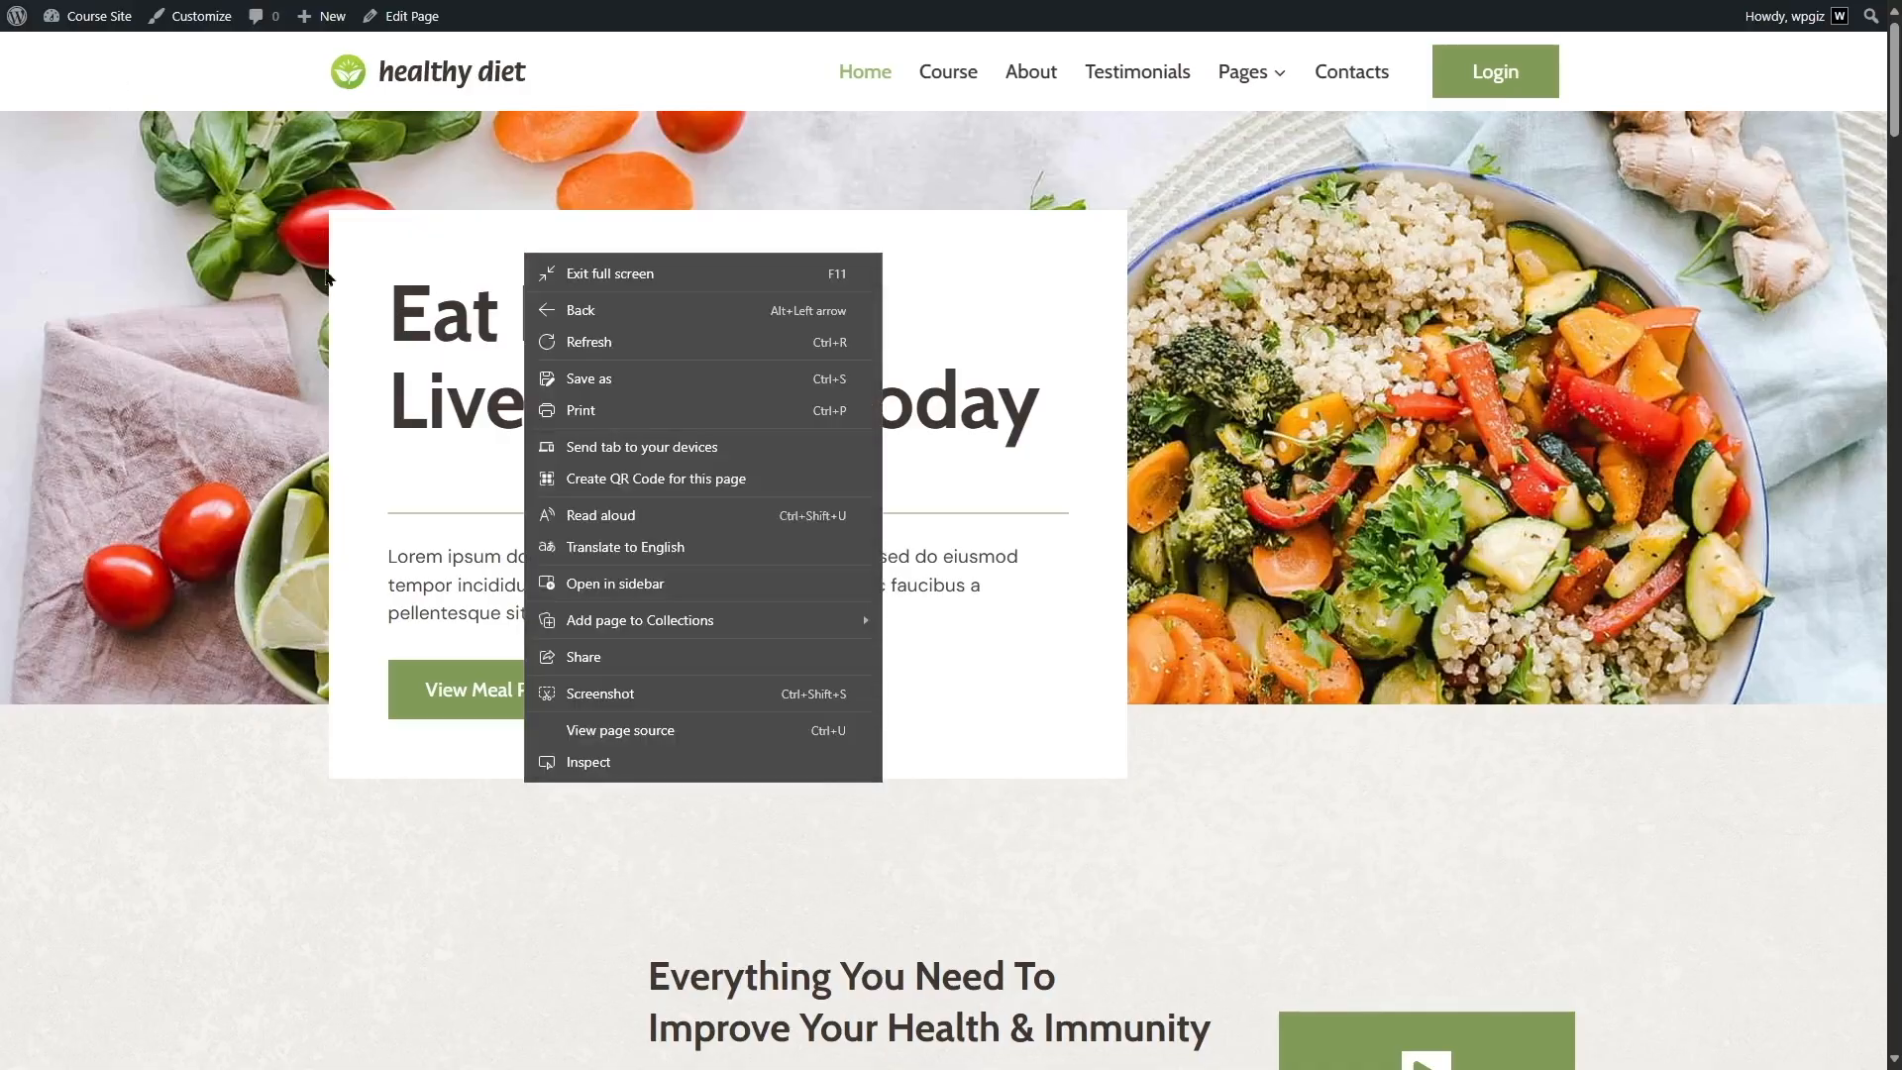
{"action": "left_click", "coordinate": [377, 794]}
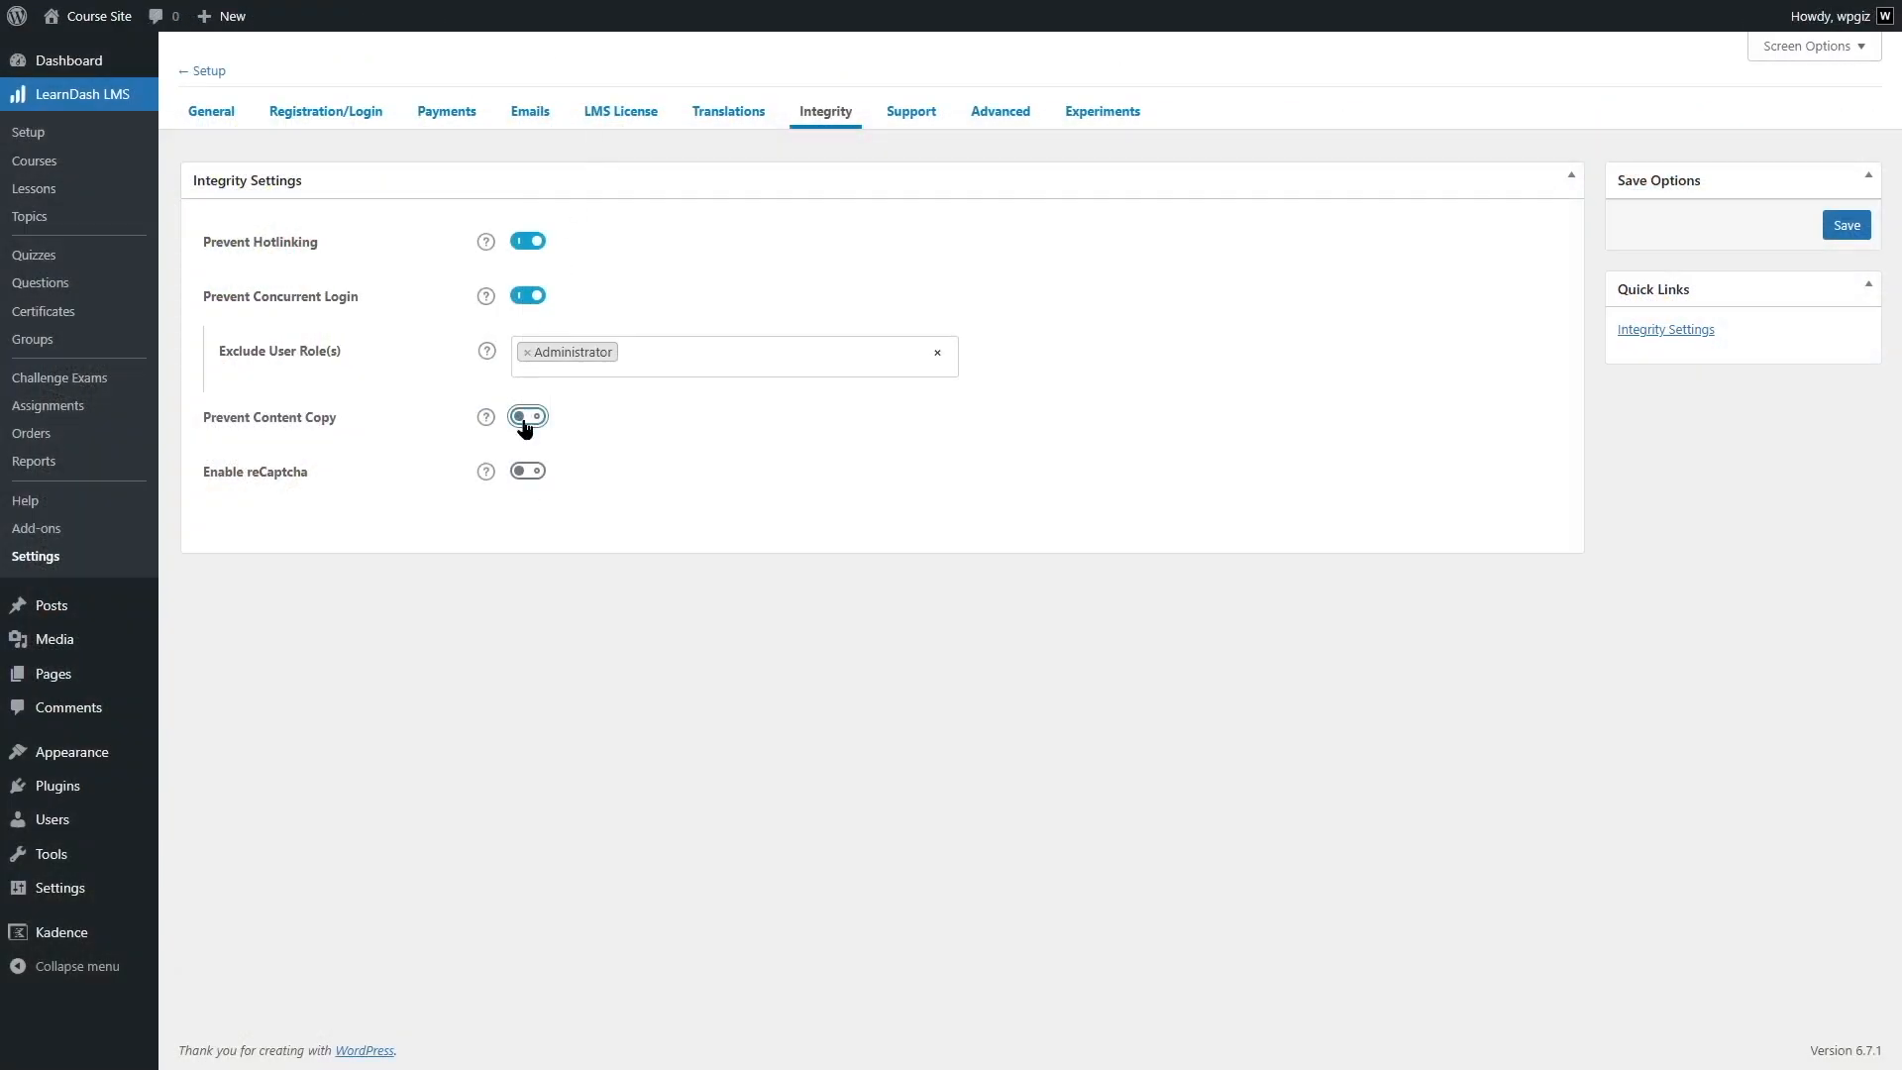
- In the Integrity settings, turn Prevent Content Copy back on and enable reCaptcha
{"action": "left_click", "coordinate": [526, 418]}
{"action": "left_click", "coordinate": [528, 471]}
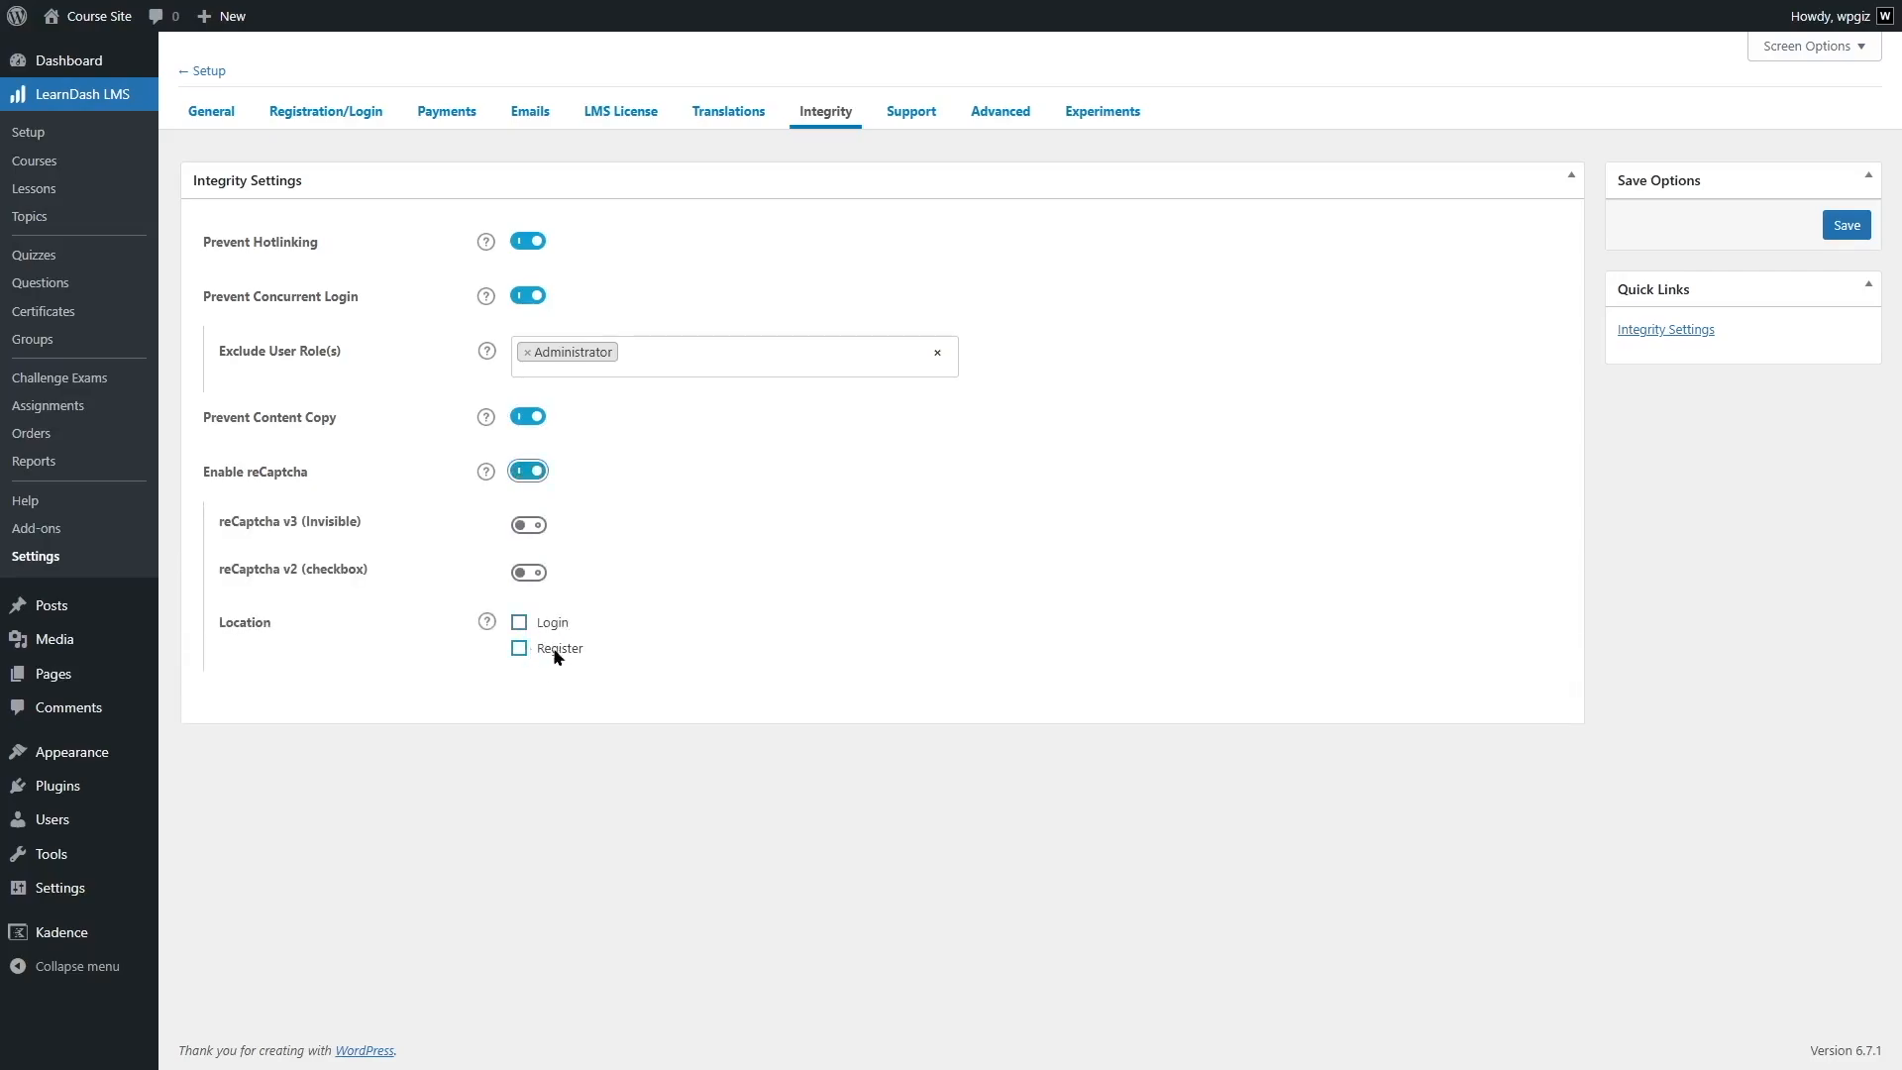
{"action": "left_click", "coordinate": [522, 622]}
{"action": "left_click", "coordinate": [522, 647]}
- Preview the reCaptcha v2 (checkbox) fields, switch v2 back off and enable reCaptcha v3 (Invisible)
{"action": "left_click", "coordinate": [532, 577]}
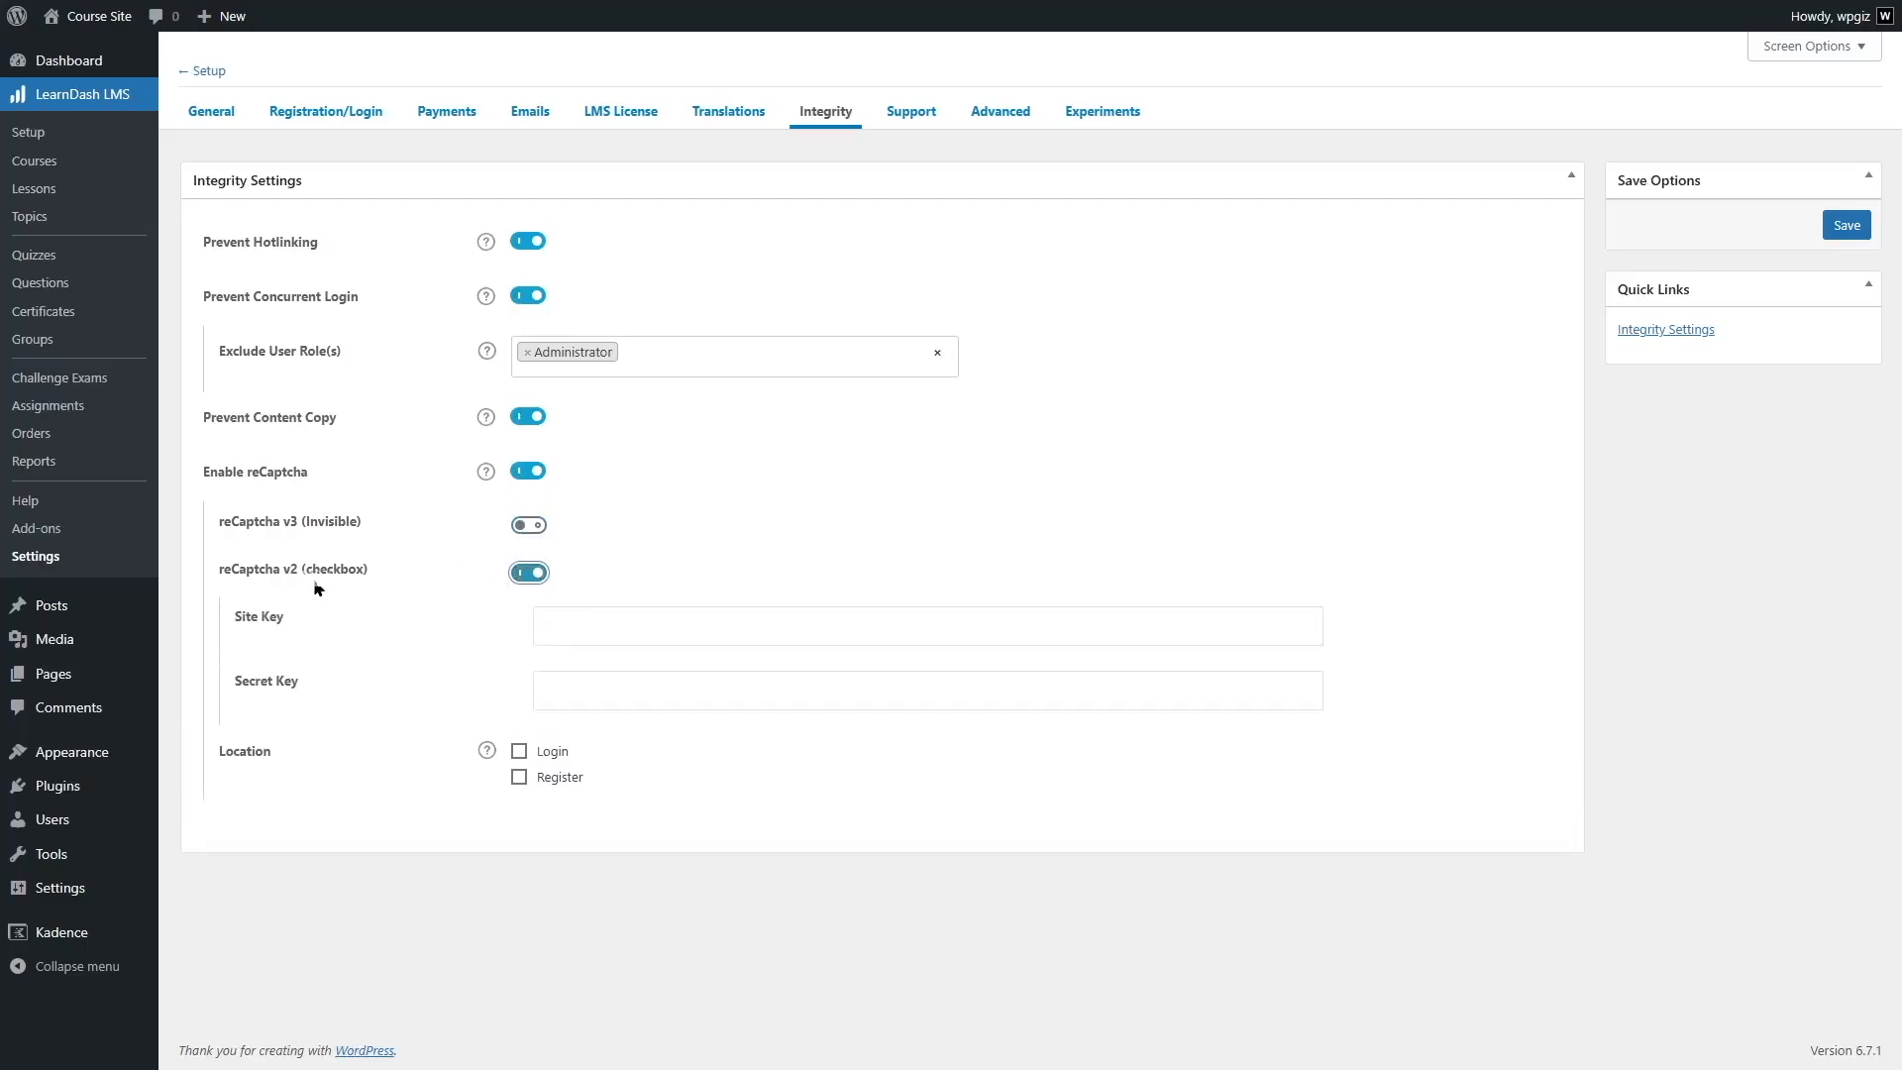
{"action": "left_click", "coordinate": [525, 575]}
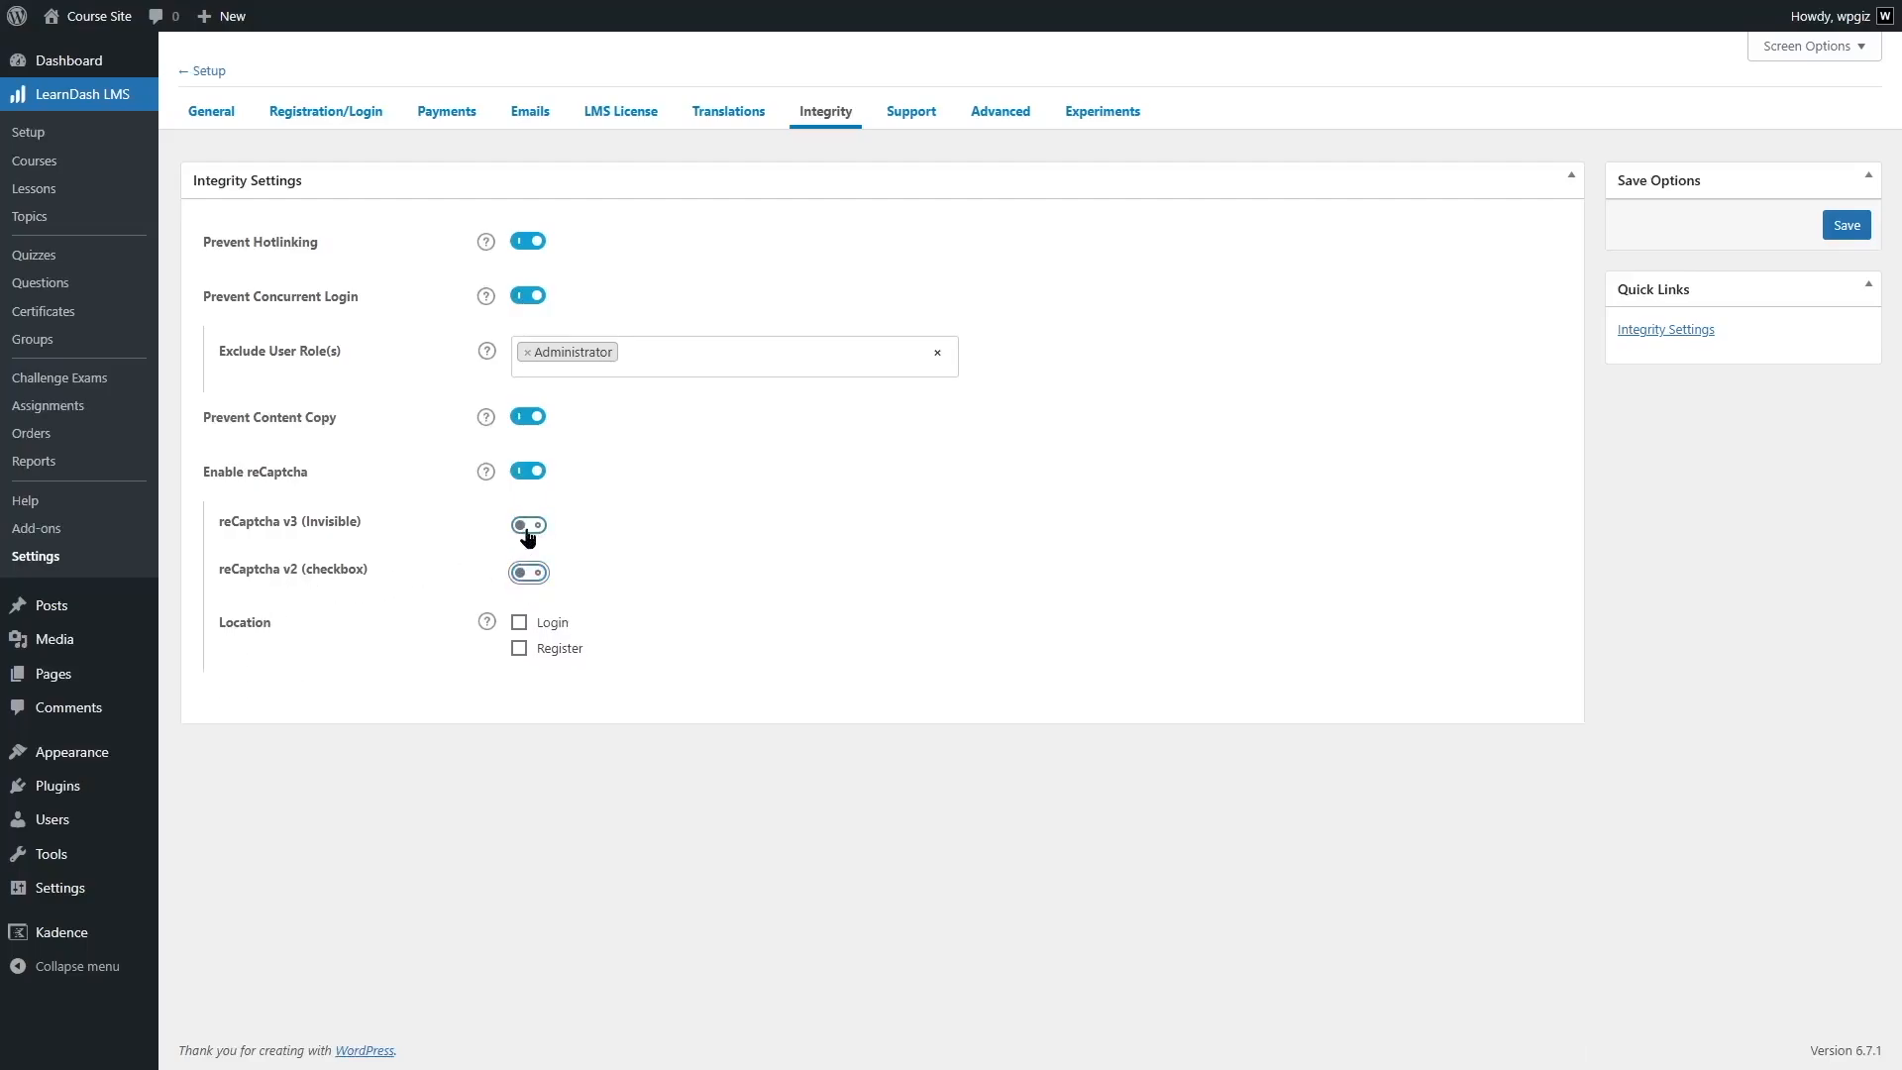
{"action": "left_click", "coordinate": [528, 525]}
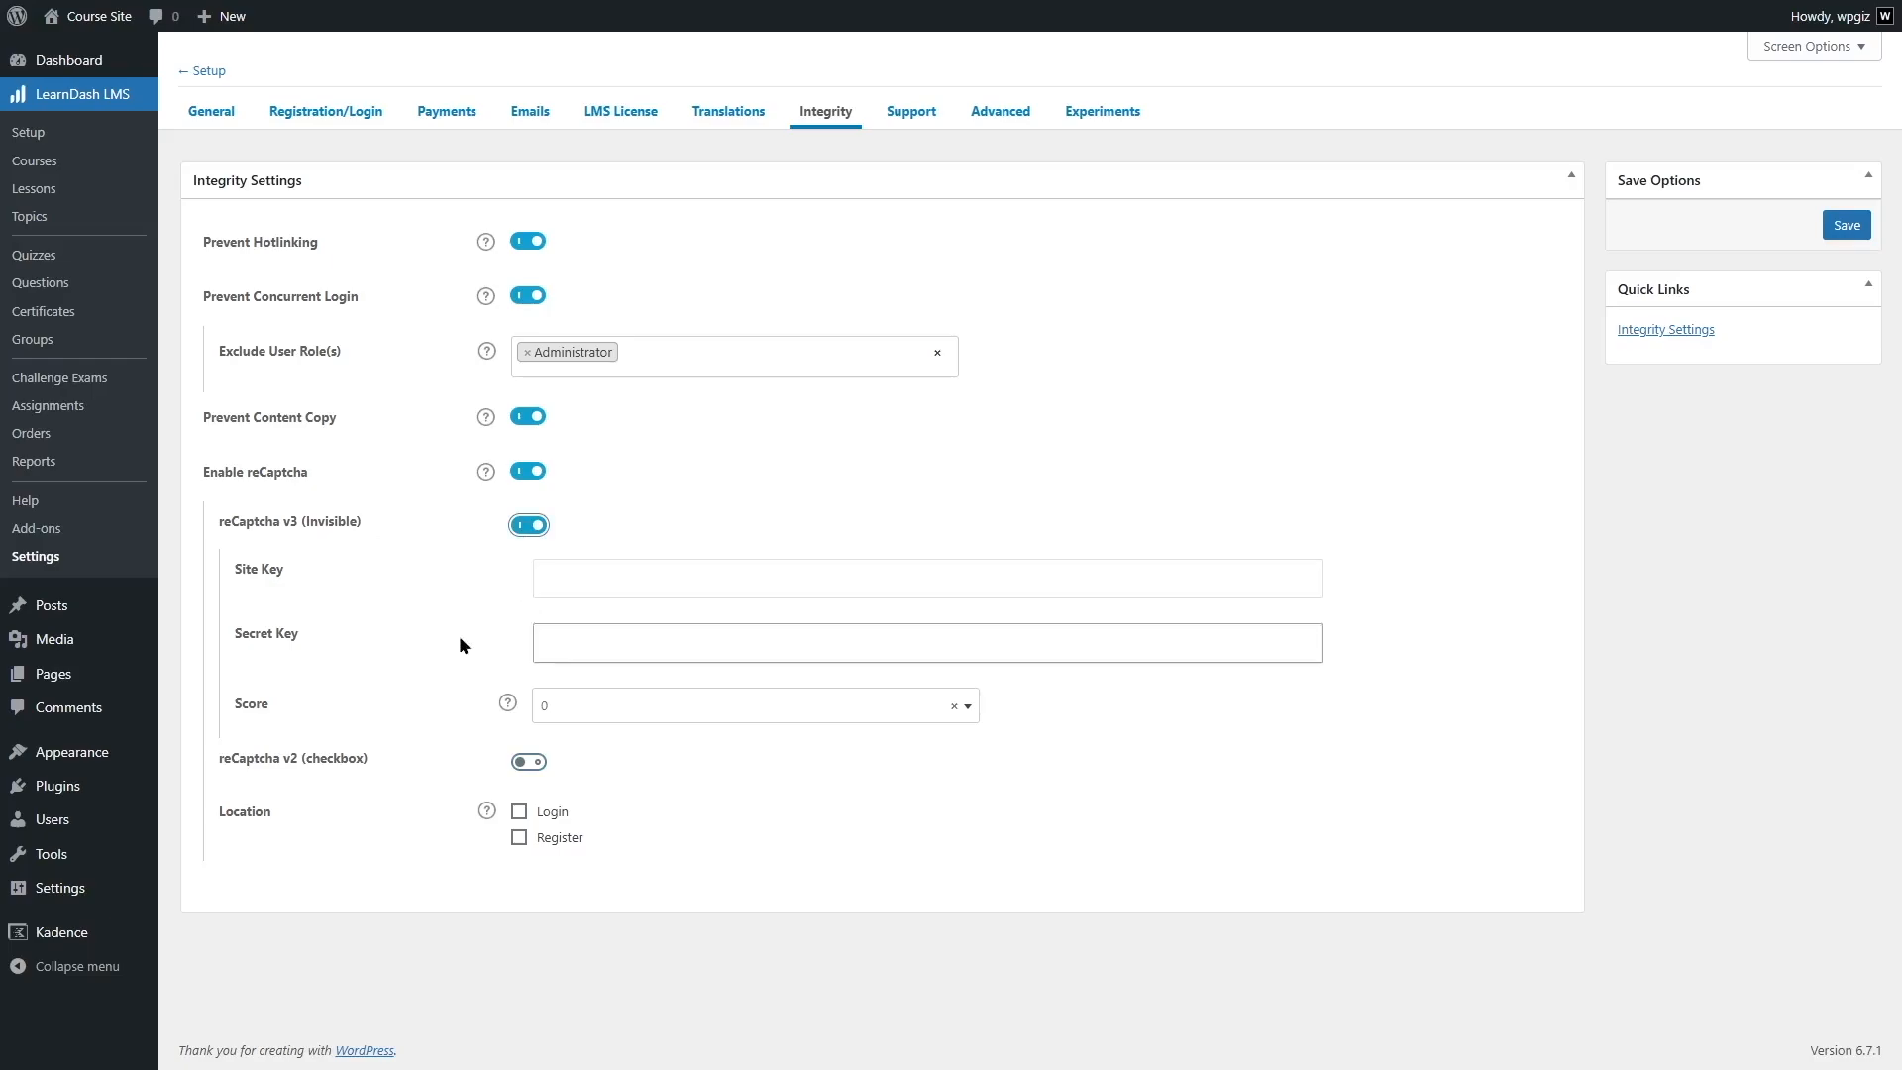
- Examine the reCaptcha v3 Score options and description, and the Site Key and Secret Key fields
{"action": "left_click", "coordinate": [967, 708]}
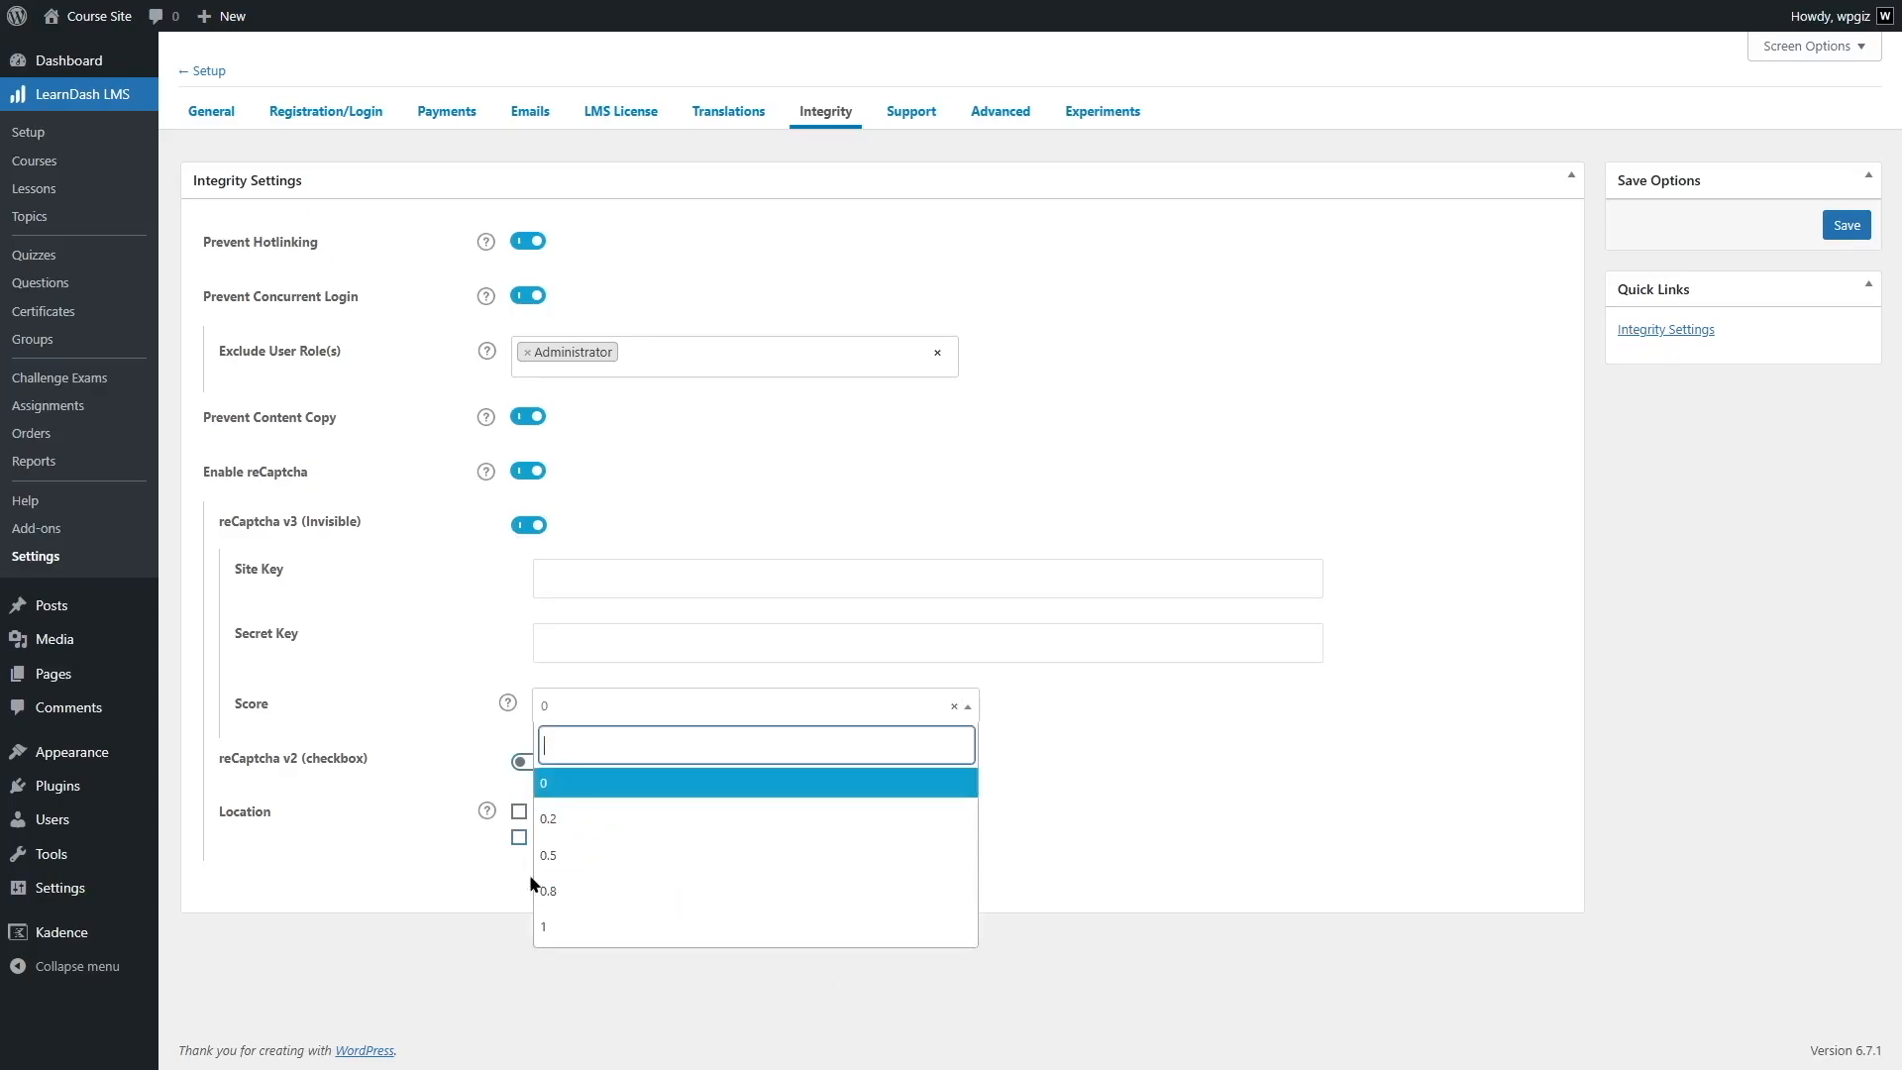
{"action": "left_click", "coordinate": [505, 705]}
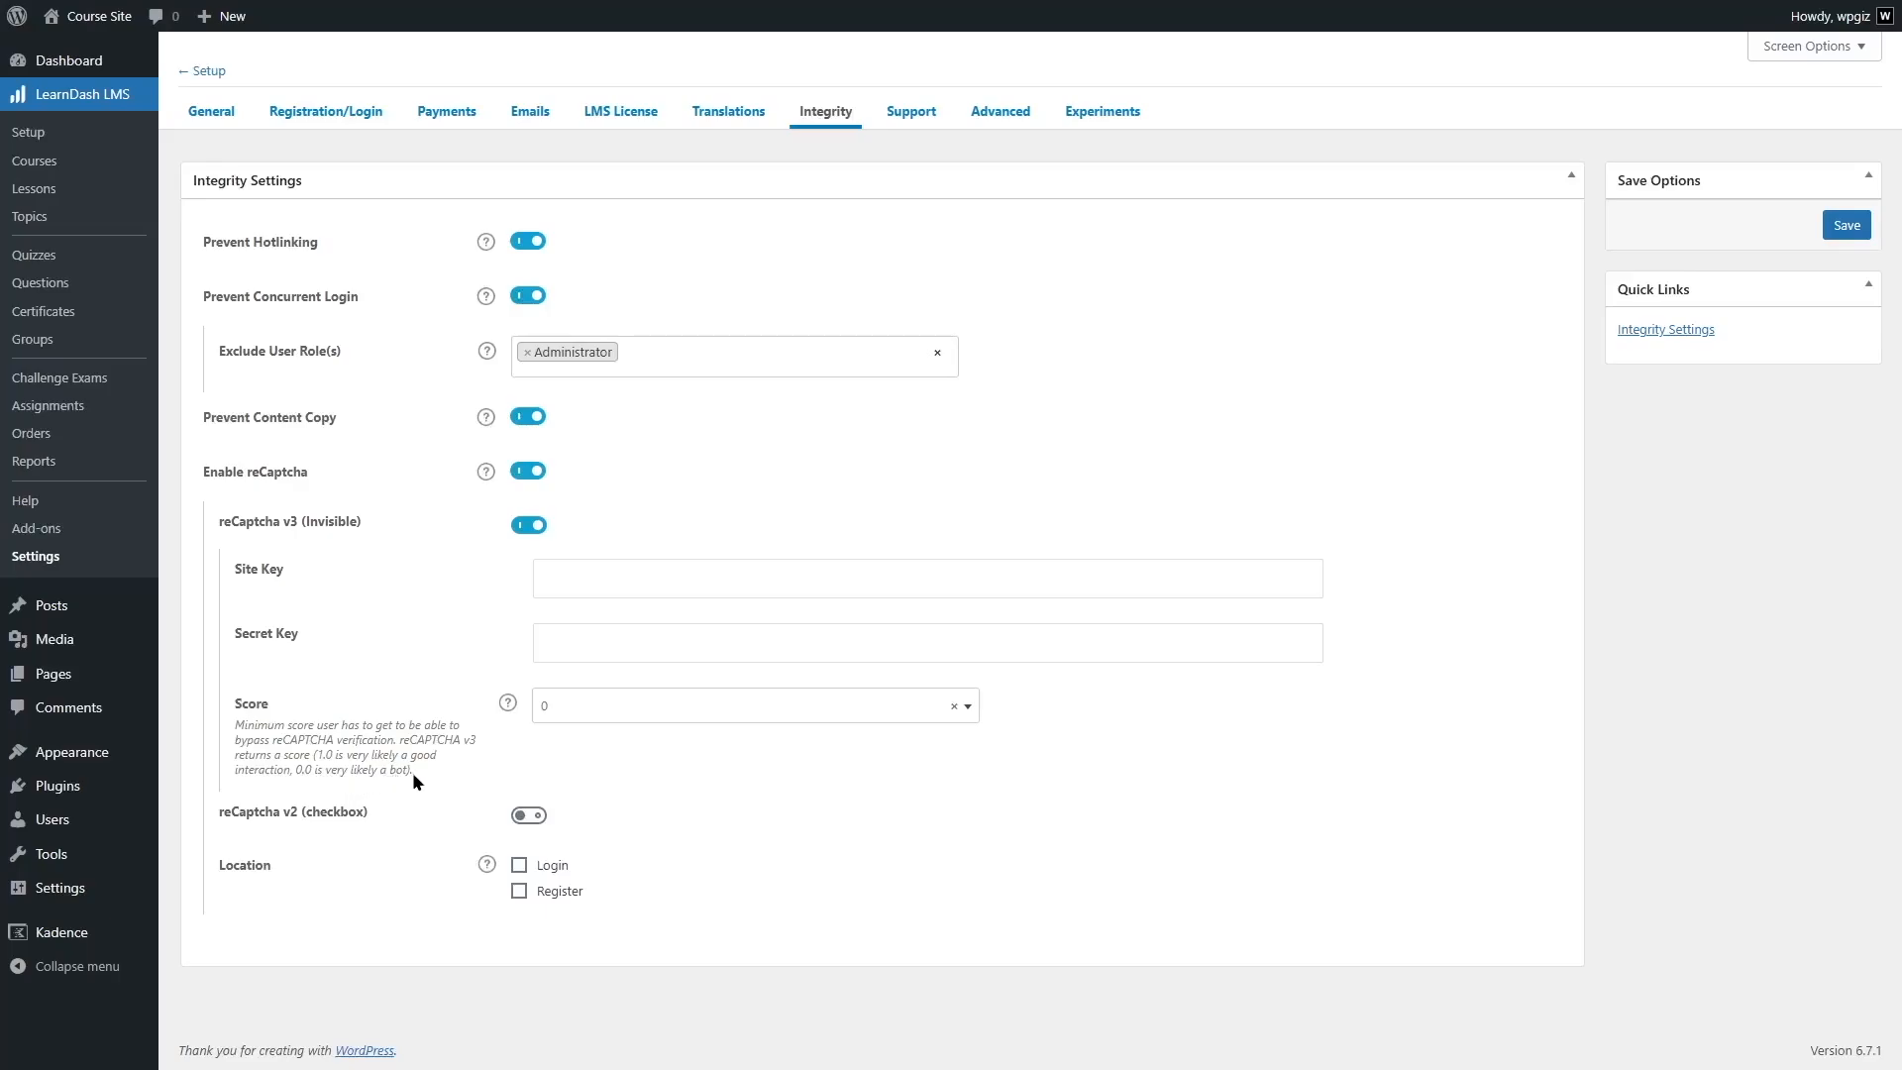
{"action": "left_click", "coordinate": [614, 707]}
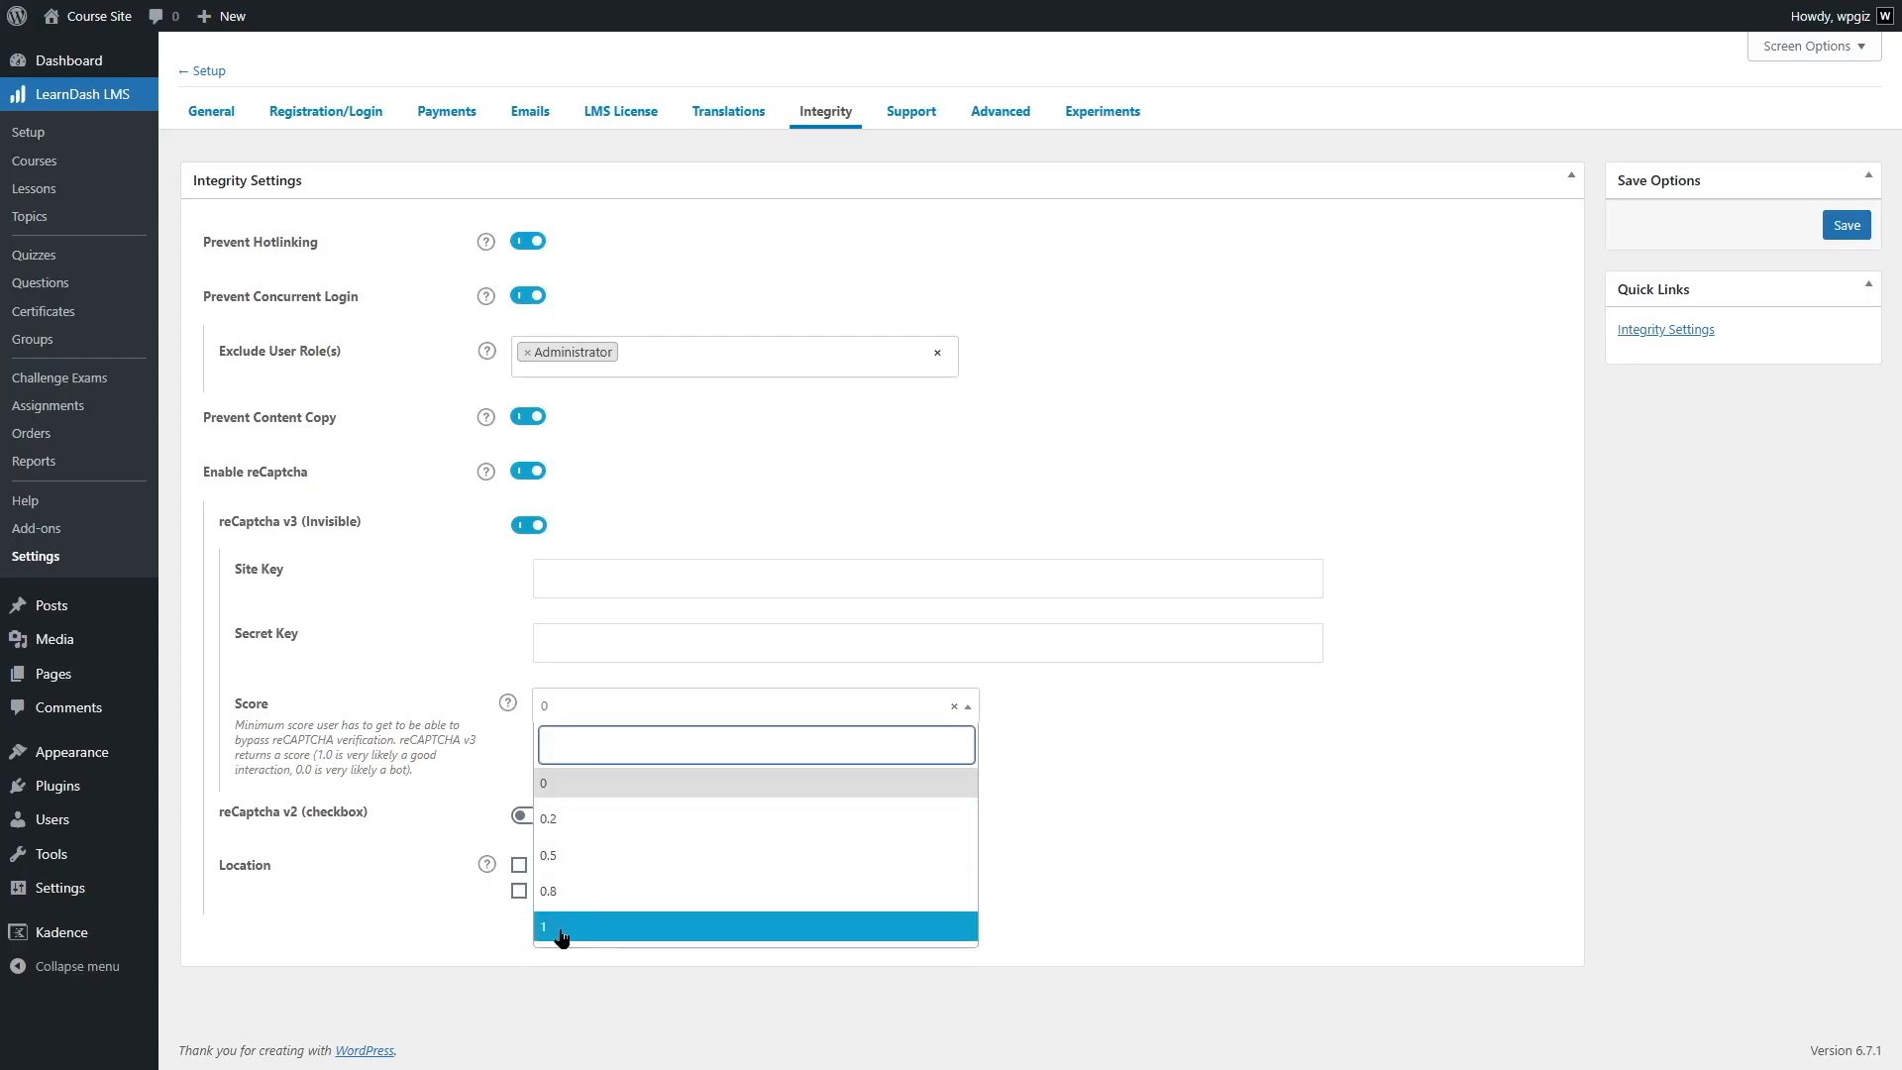
{"action": "left_click", "coordinate": [968, 705]}
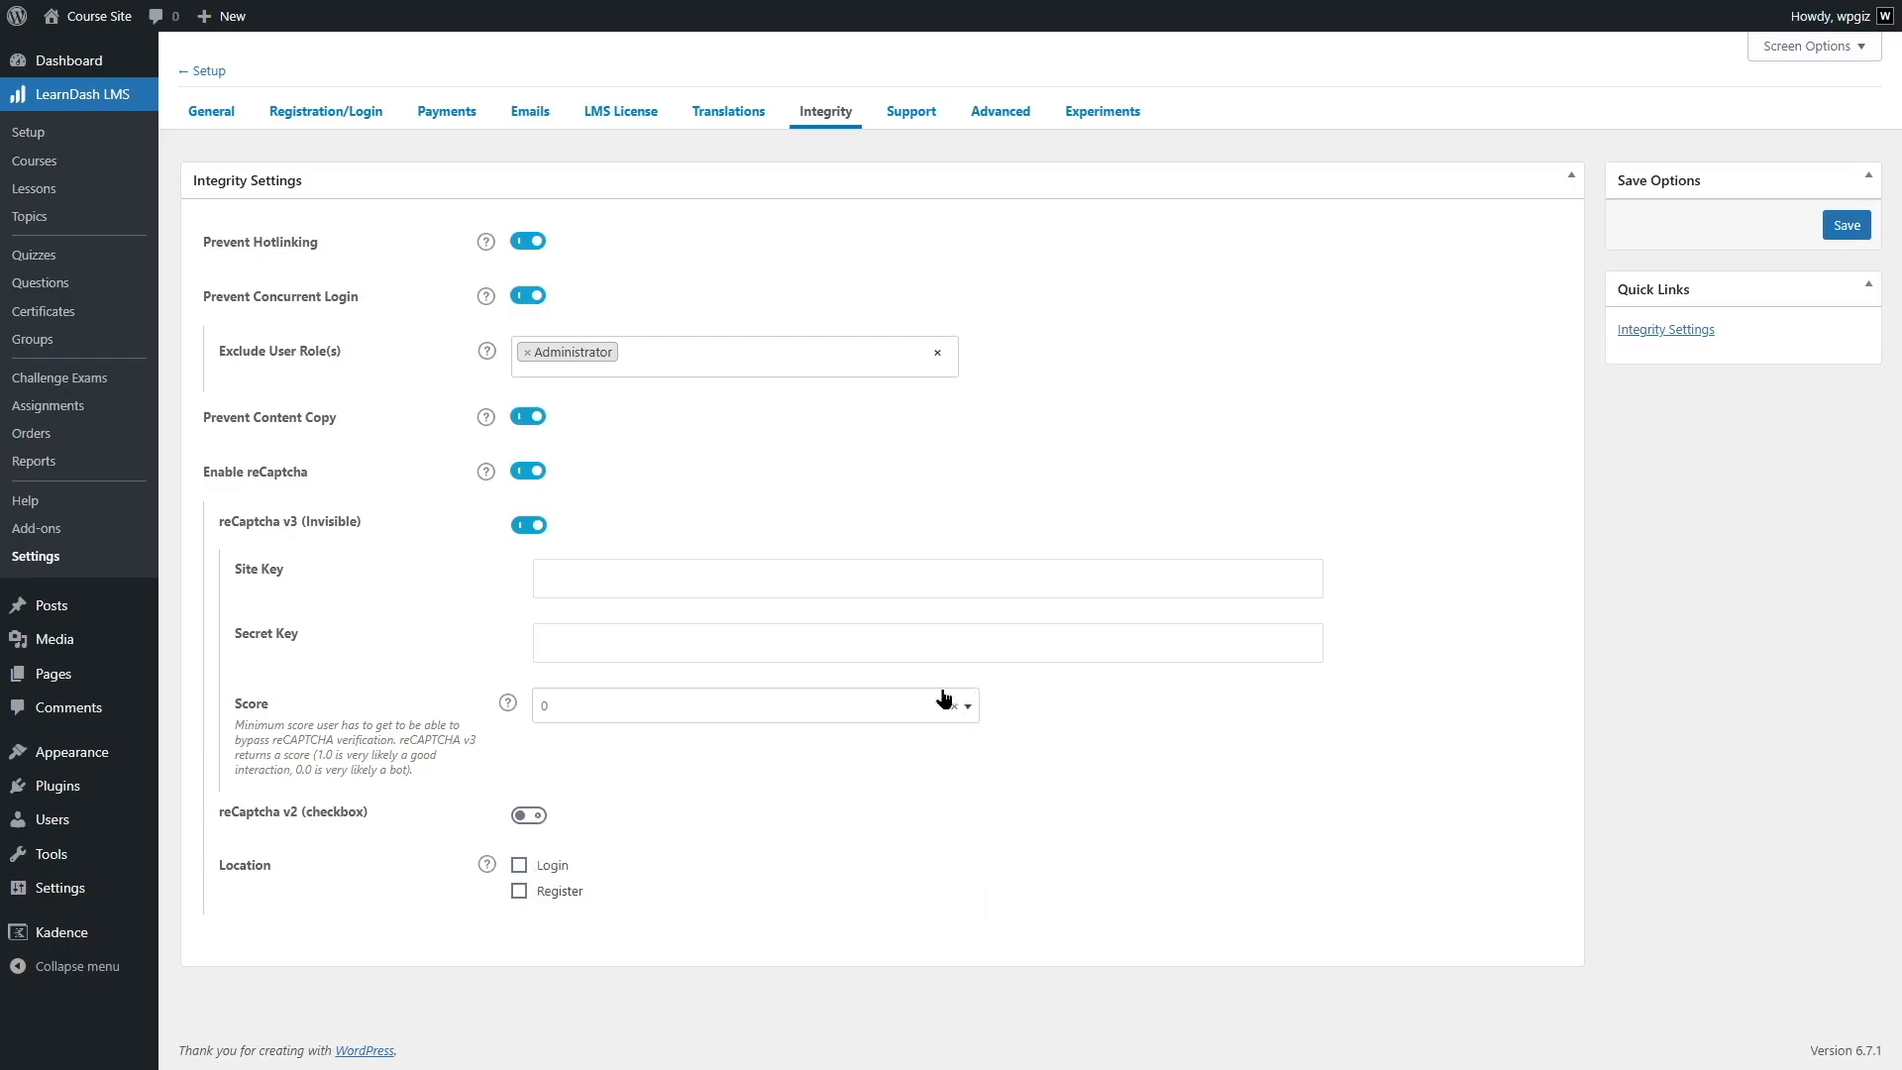
{"action": "left_click", "coordinate": [604, 641]}
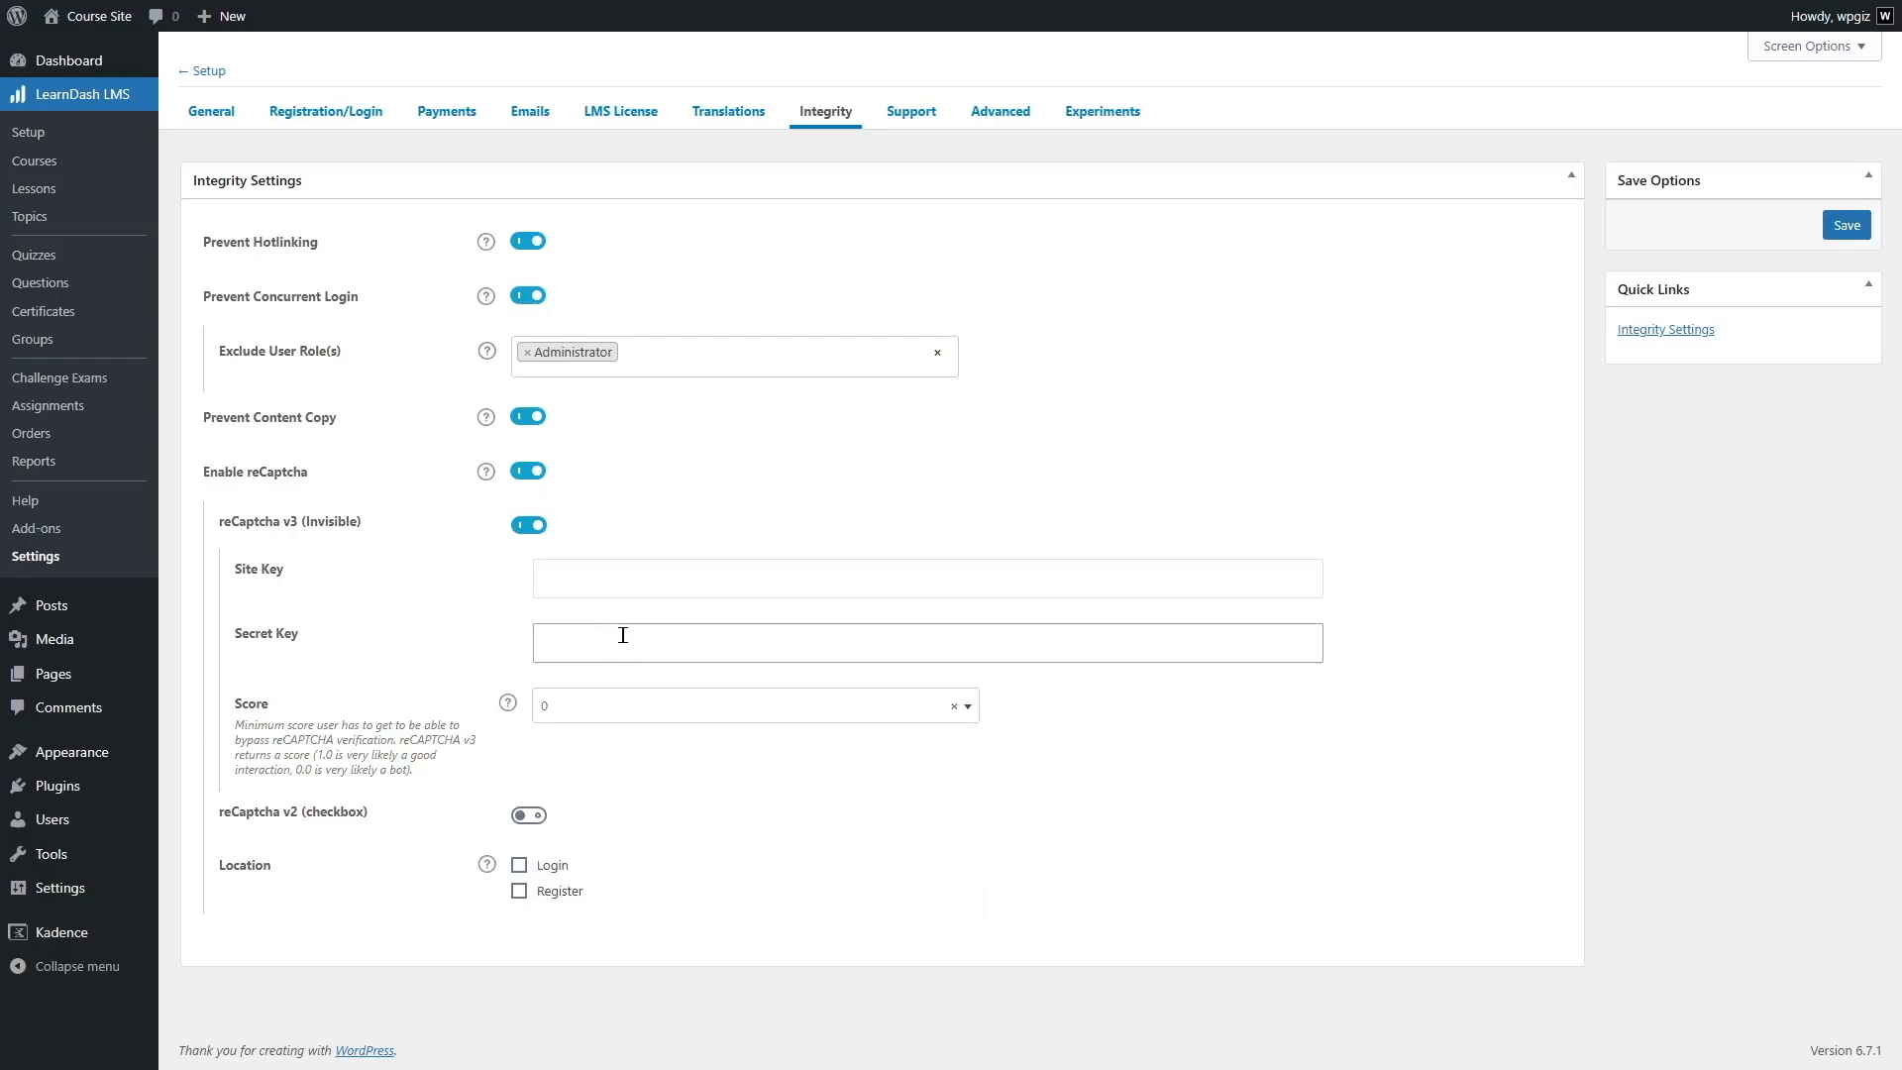
{"action": "left_click", "coordinate": [477, 614]}
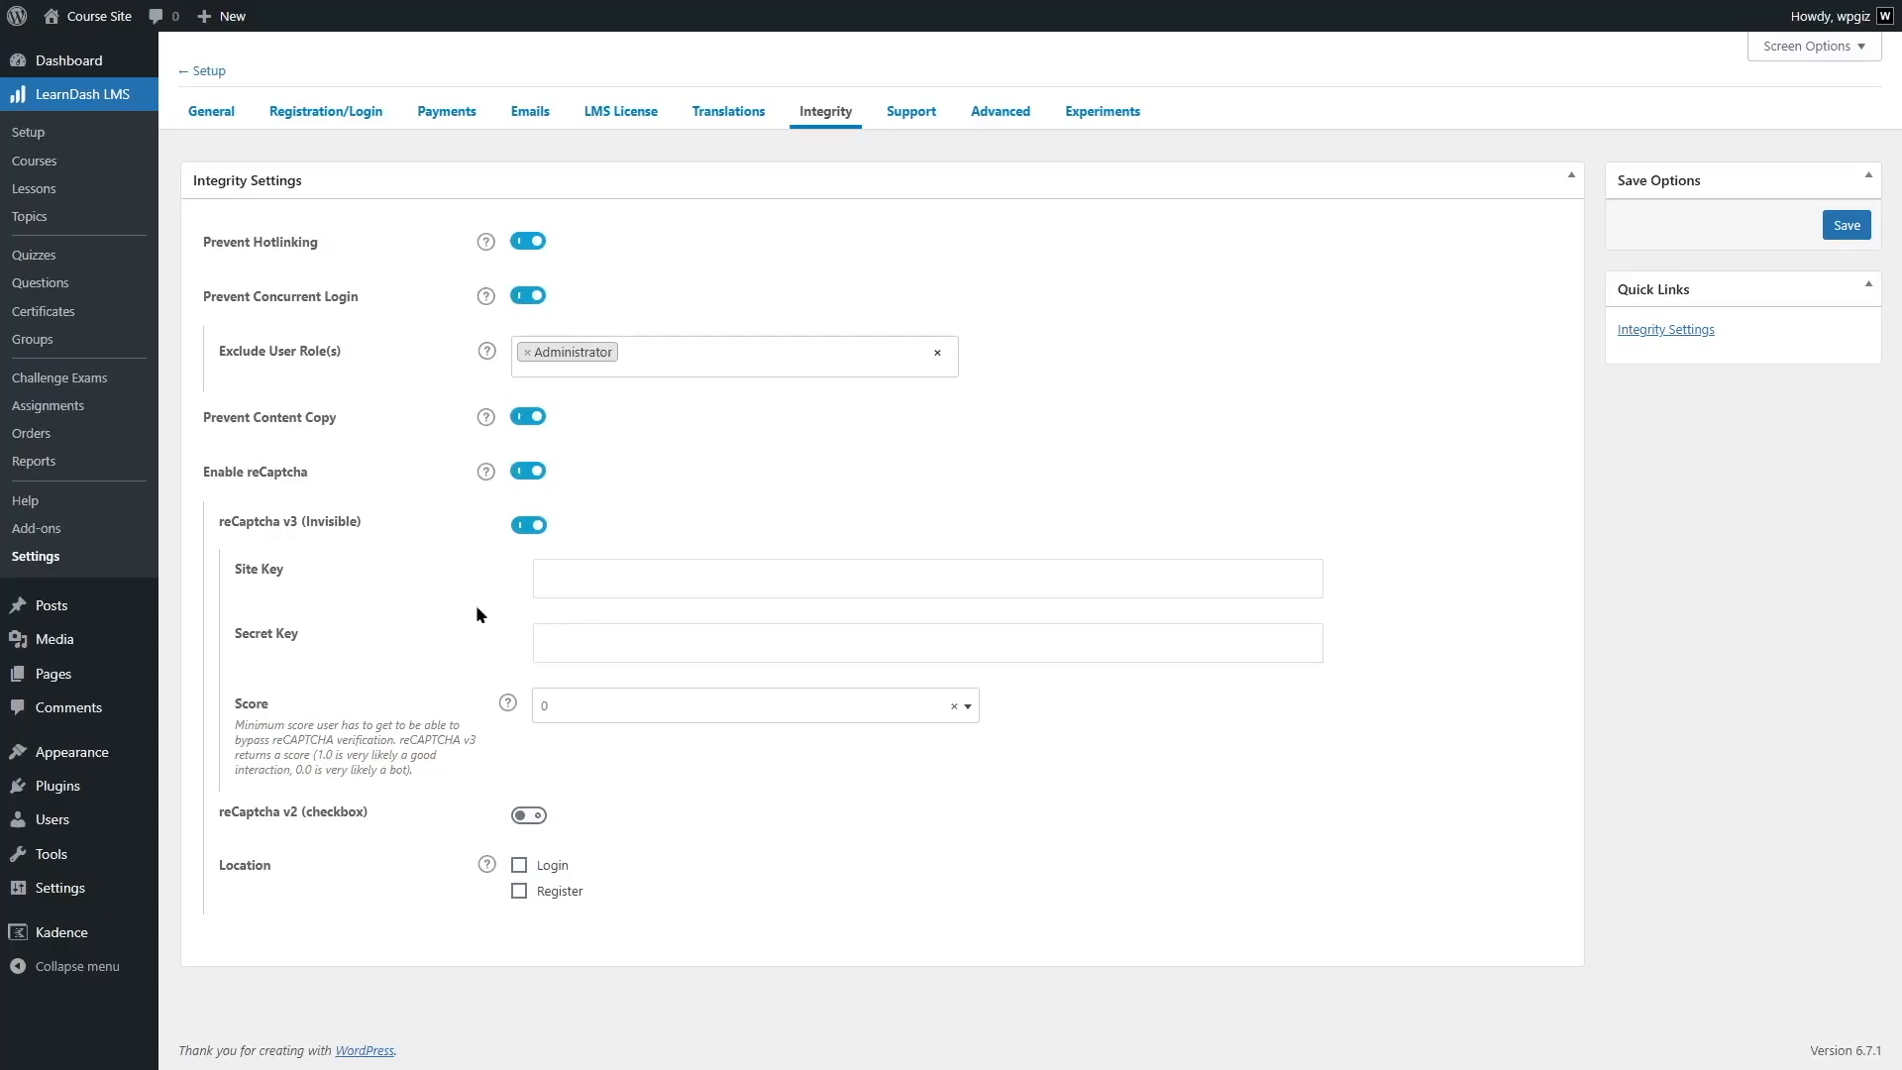
{"action": "left_click", "coordinate": [254, 578]}
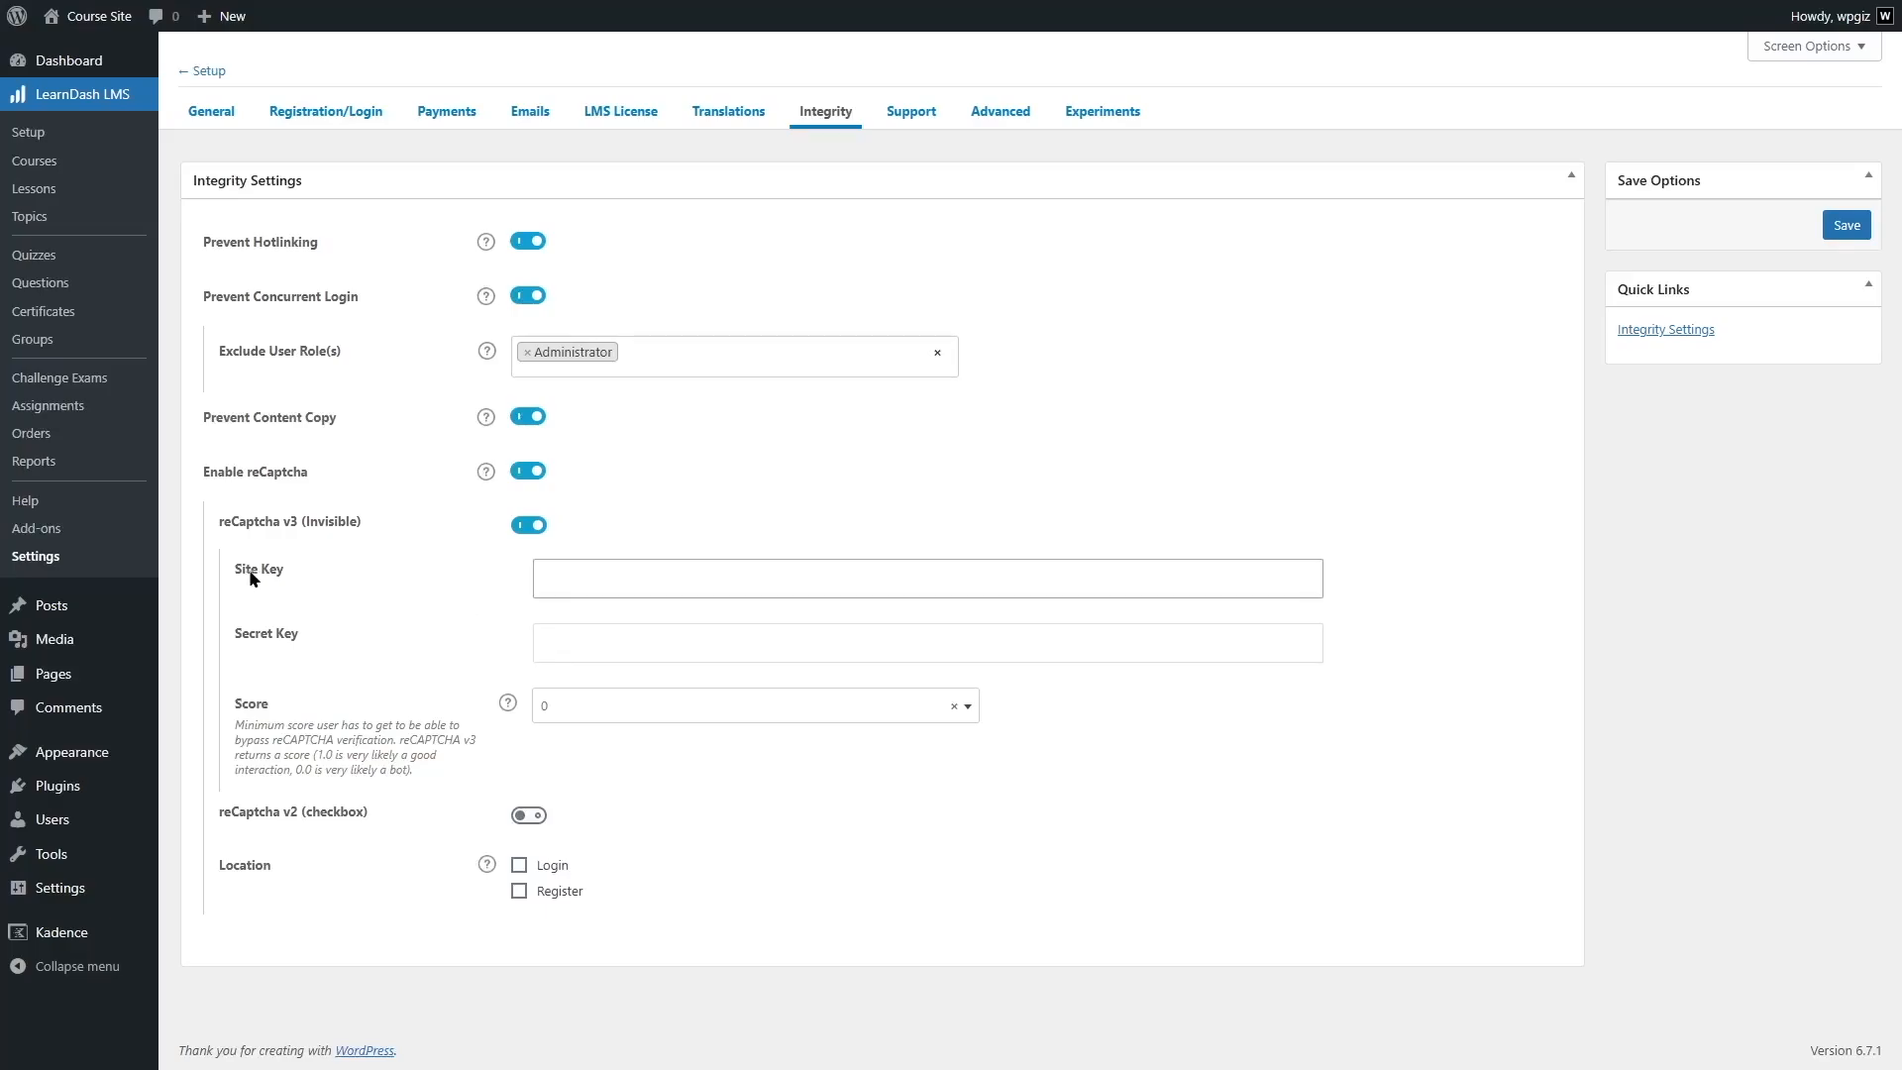
{"action": "left_click", "coordinate": [639, 644]}
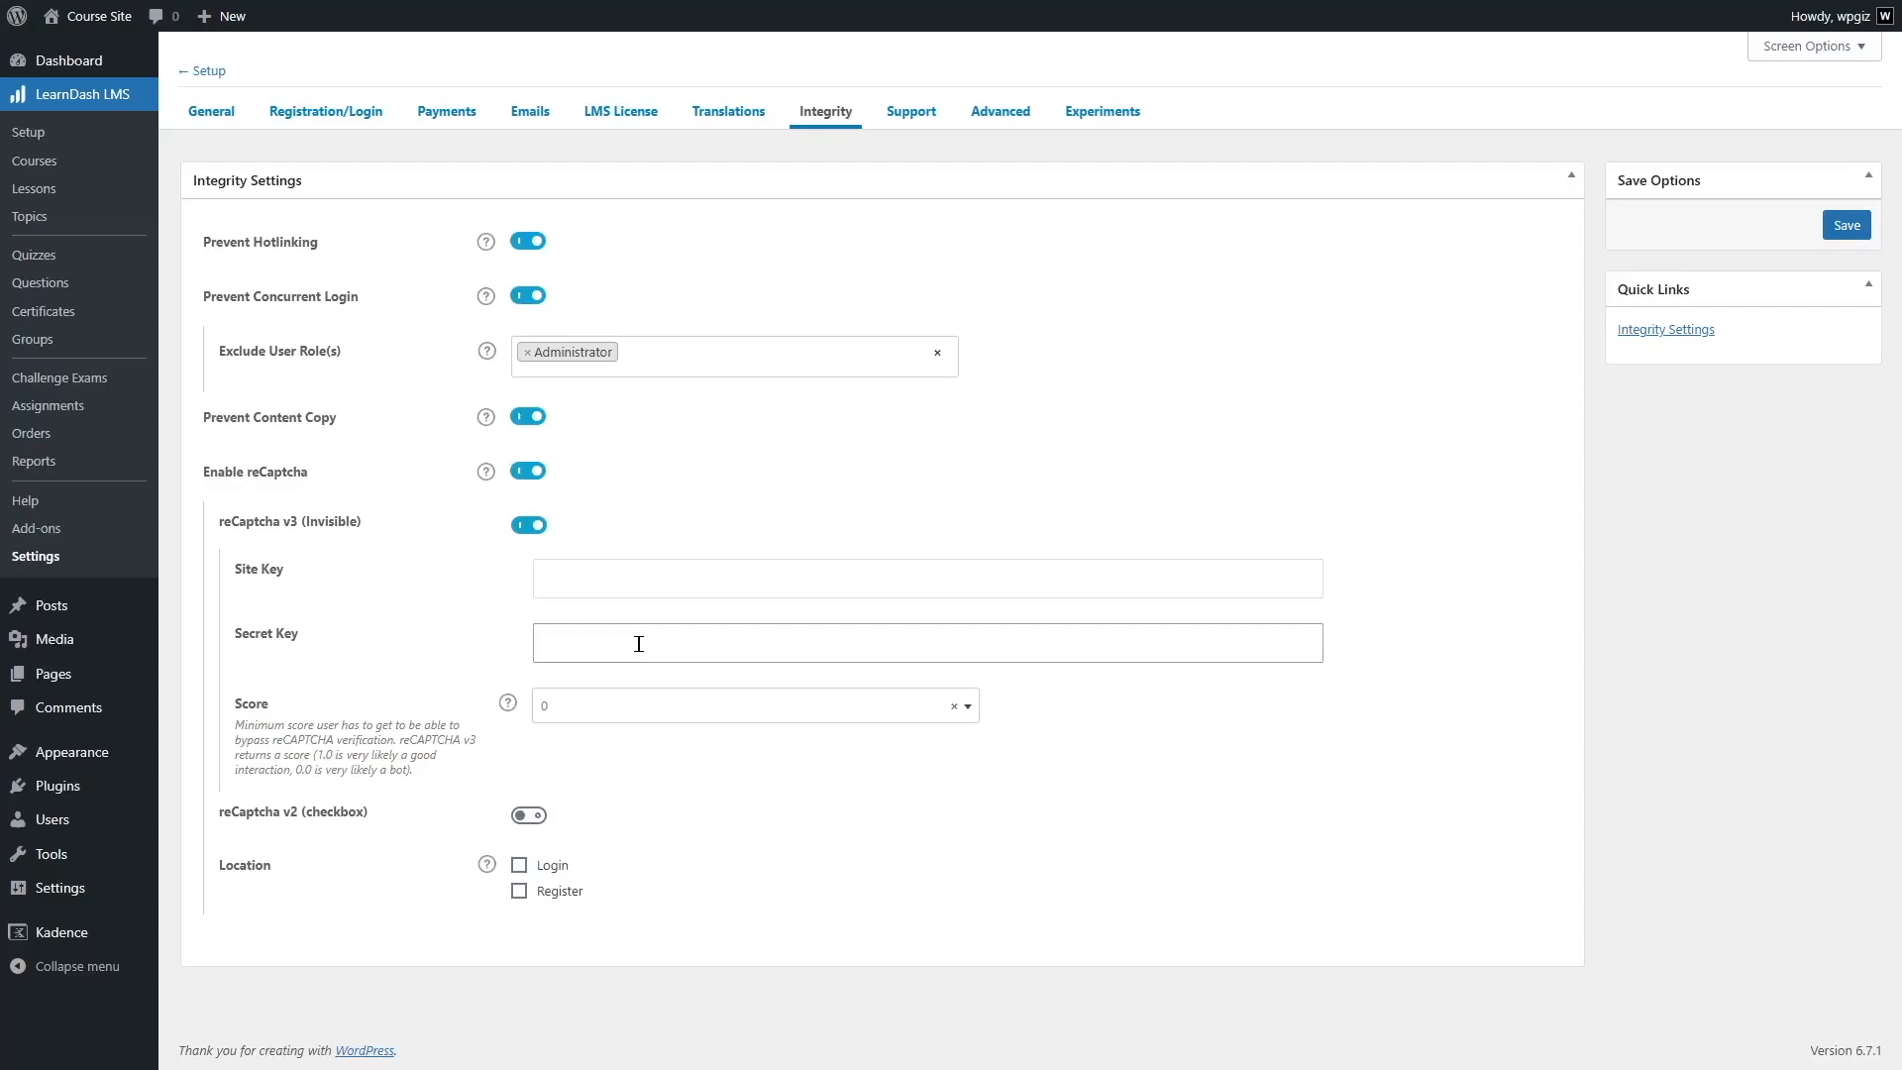